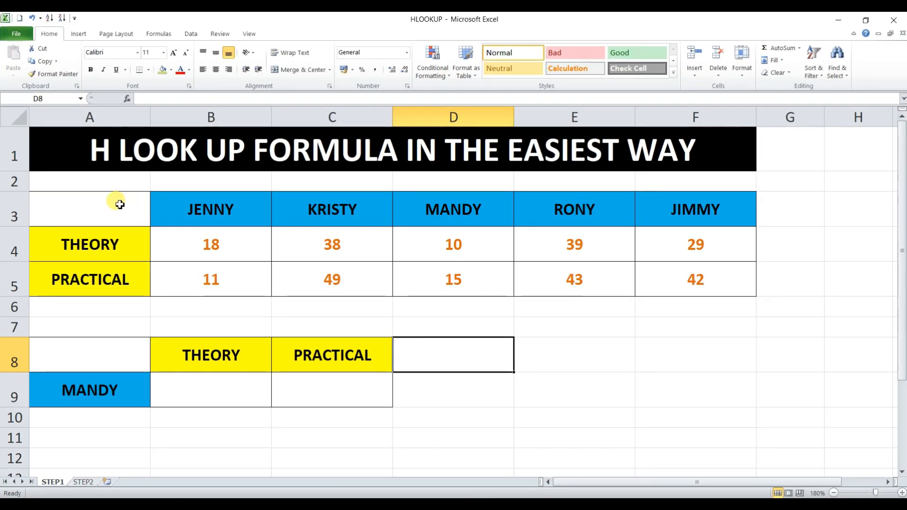
# Step: Examine the marks table in A3:F5, including the student name headers in row 3 and the THEORY and PRACTICAL row labels
pyautogui.moveTo(129, 208); pyautogui.dragTo(507, 256)
pyautogui.moveTo(580, 256); pyautogui.dragTo(654, 278)
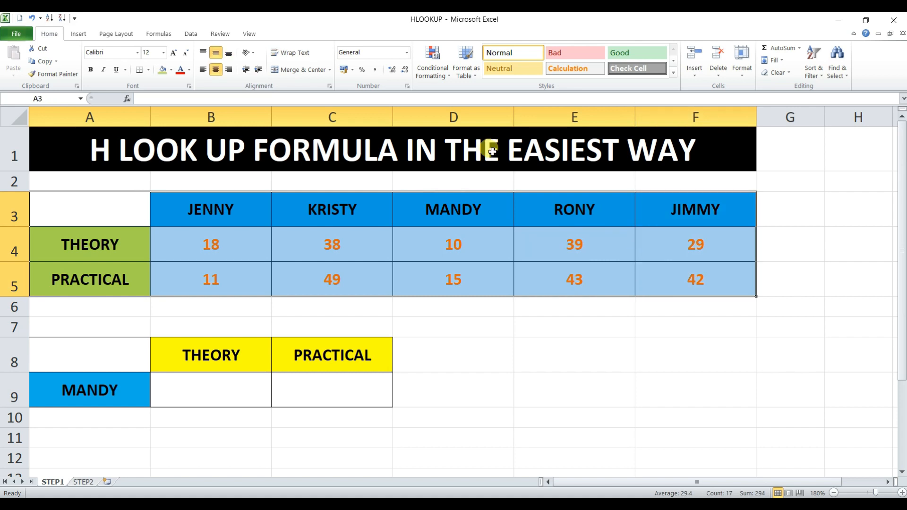
pyautogui.click(237, 205)
pyautogui.click(339, 217)
pyautogui.click(472, 204)
pyautogui.click(561, 207)
pyautogui.click(659, 207)
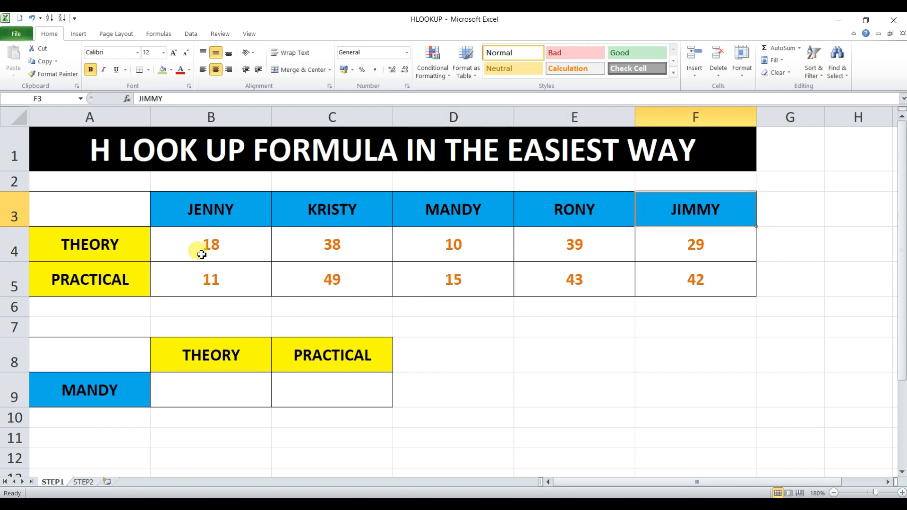
pyautogui.click(124, 246)
pyautogui.click(127, 277)
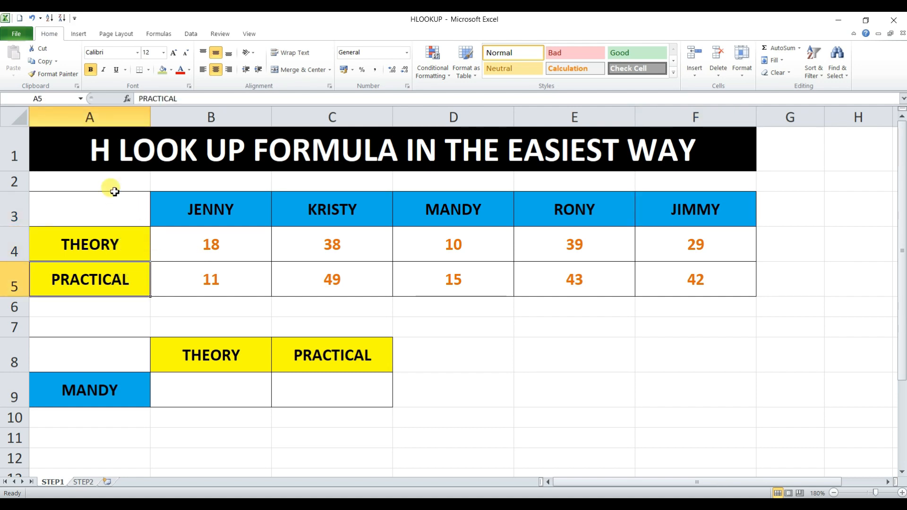
pyautogui.moveTo(126, 202); pyautogui.dragTo(676, 278)
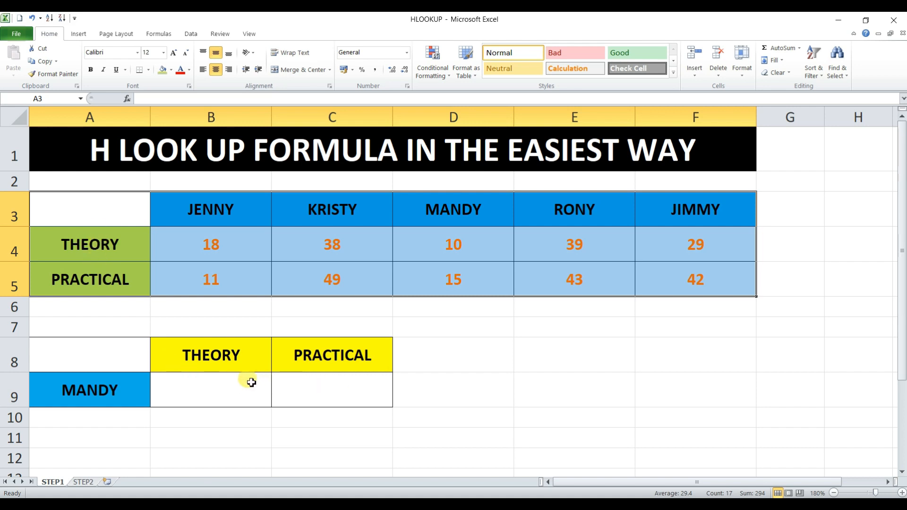
# Step: Copy the student name from B3 into the lookup cell A9
pyautogui.click(203, 217)
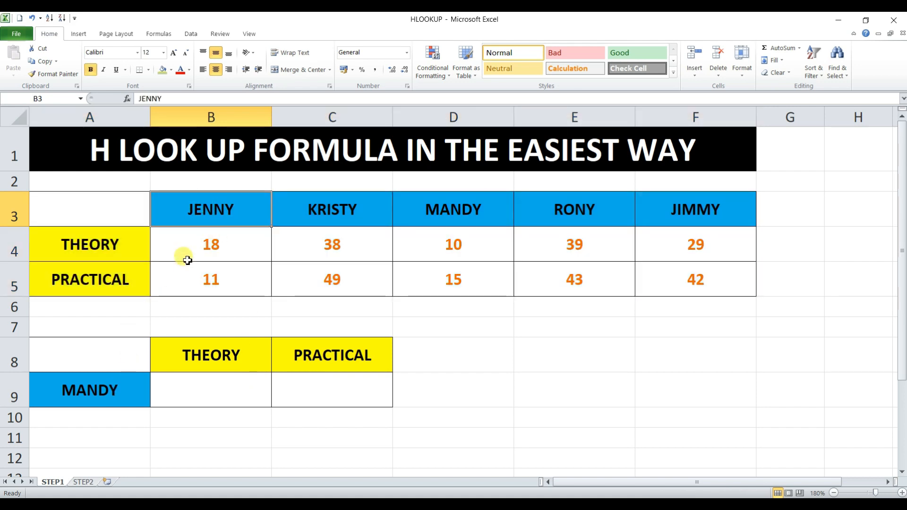
pyautogui.hotkey('ctrl', 'c')
pyautogui.click(103, 392)
pyautogui.hotkey('ctrl', 'v')
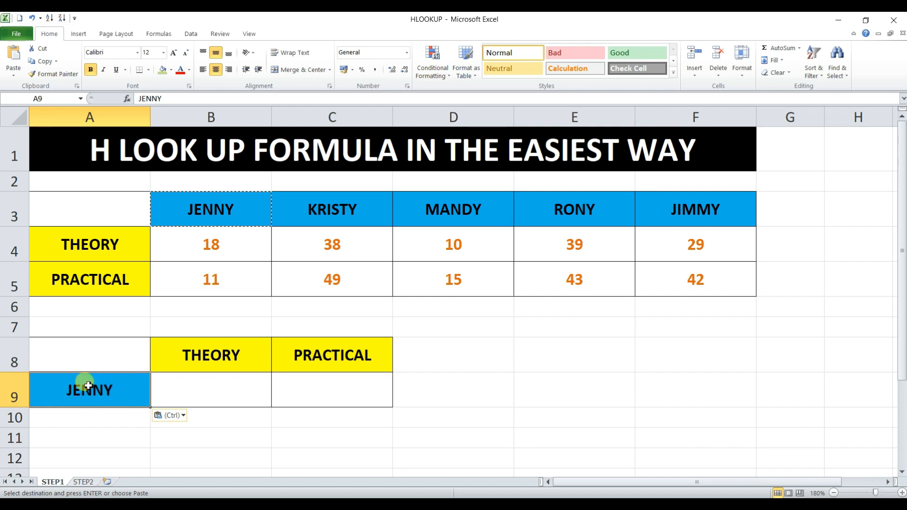
# Step: Enter =HLOOKUP(A9,A3:F5,2,FALSE) in B9 to retrieve the student's THEORY mark with an exact match
pyautogui.moveTo(74, 205); pyautogui.dragTo(638, 273)
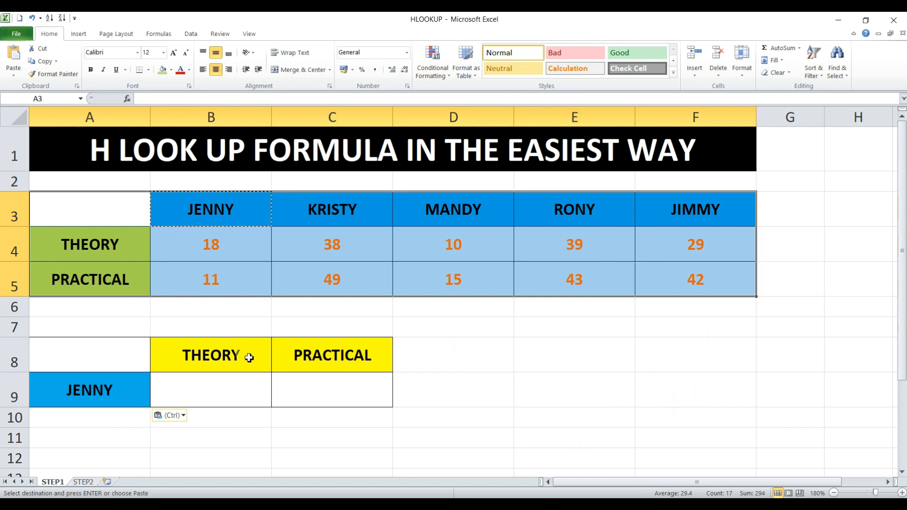
pyautogui.click(228, 394)
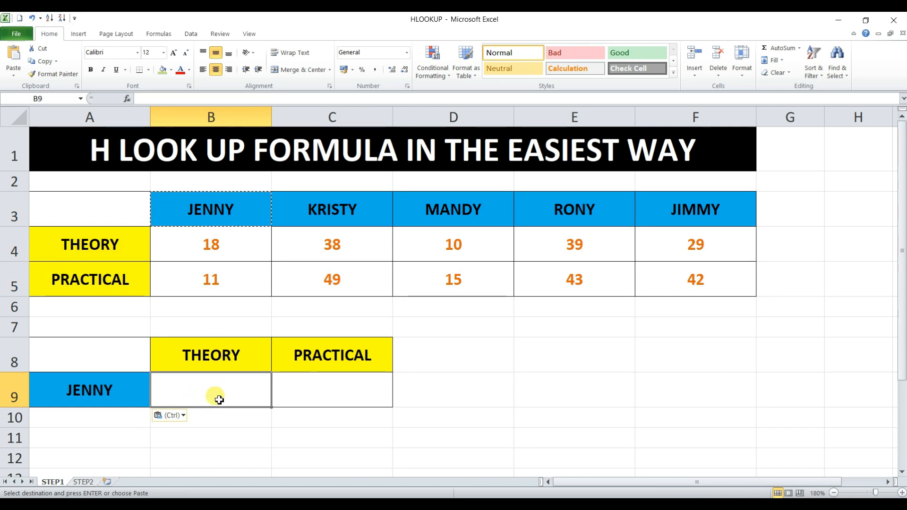
pyautogui.write('=hl')
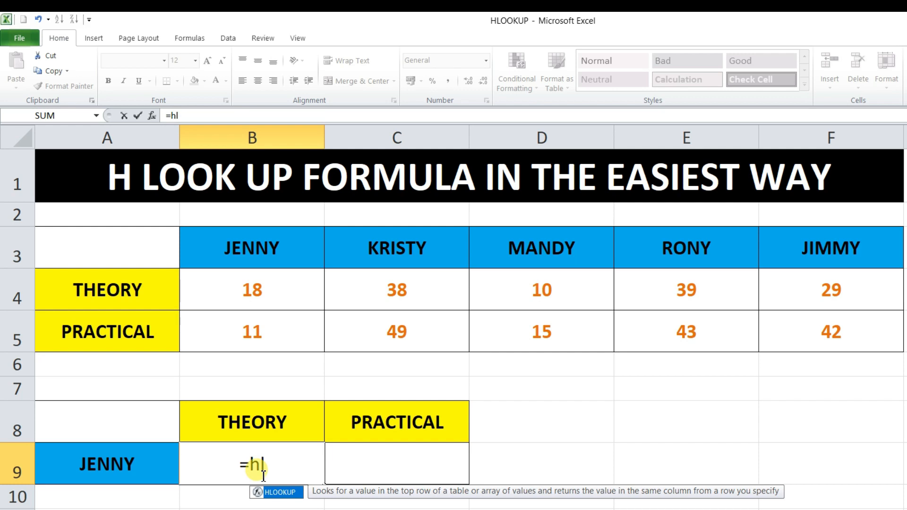
pyautogui.press('Tab')
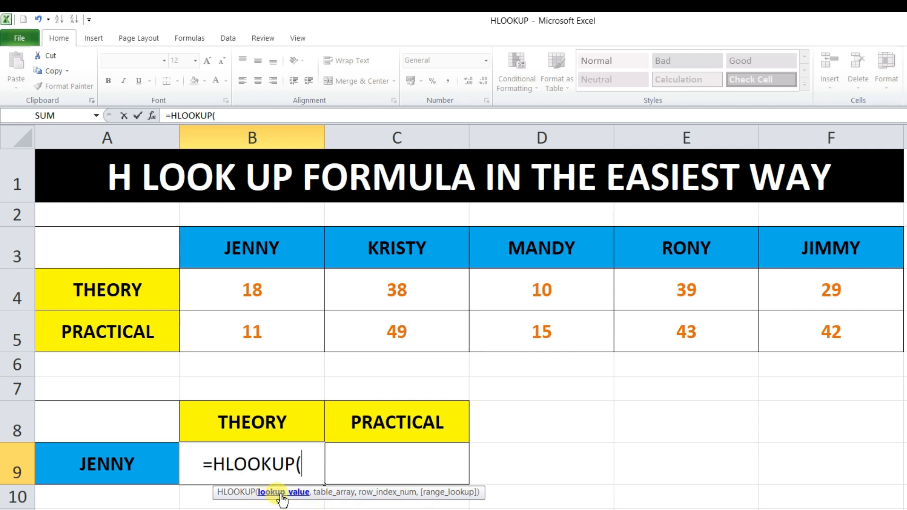
pyautogui.click(112, 471)
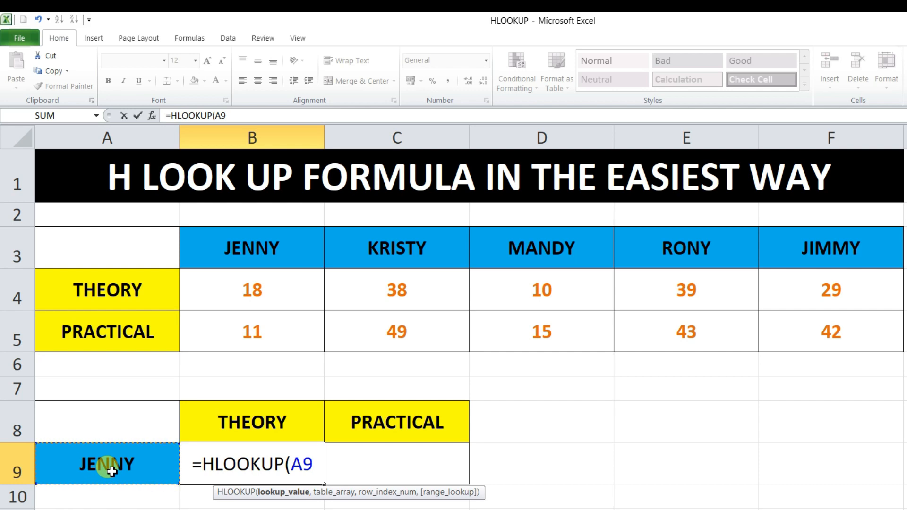
pyautogui.write(',')
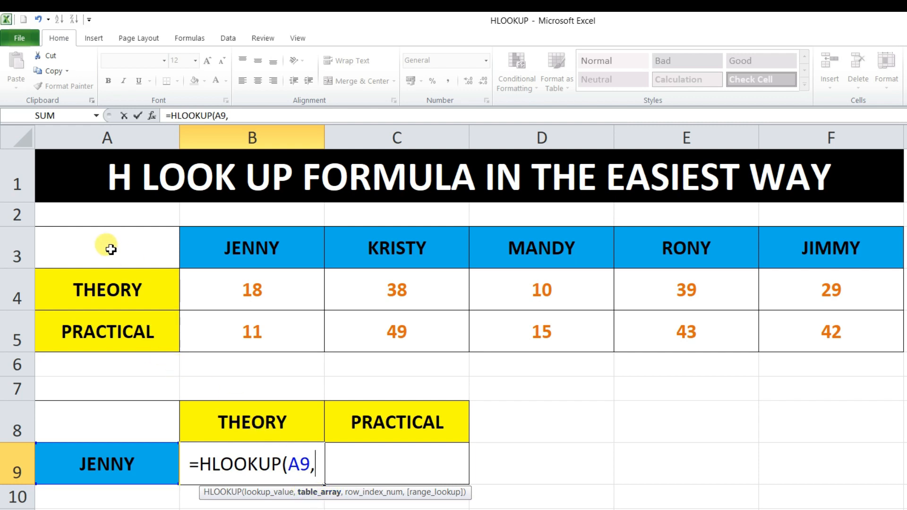
pyautogui.moveTo(111, 250); pyautogui.dragTo(832, 348)
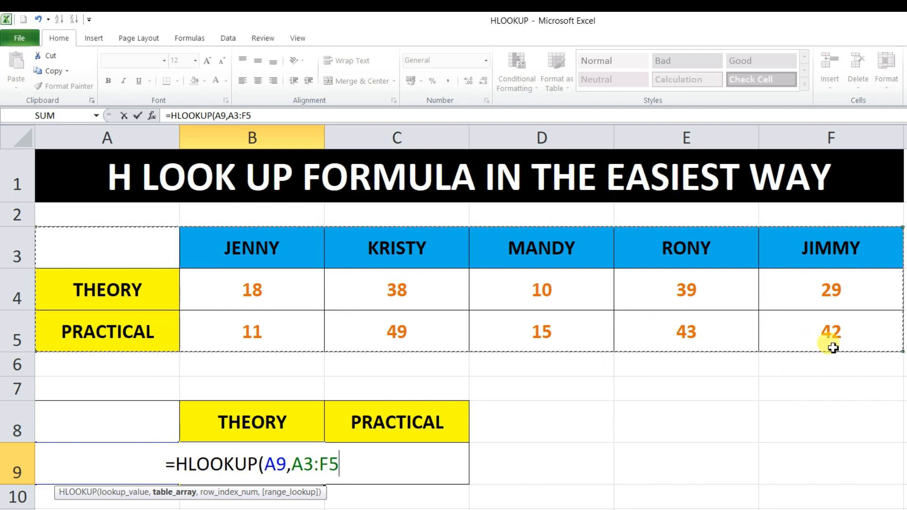
pyautogui.write(',')
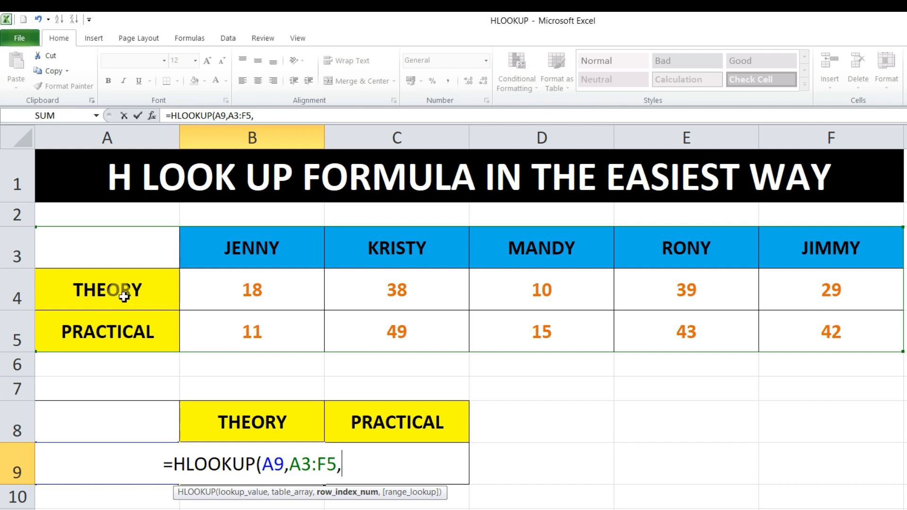
pyautogui.write('2')
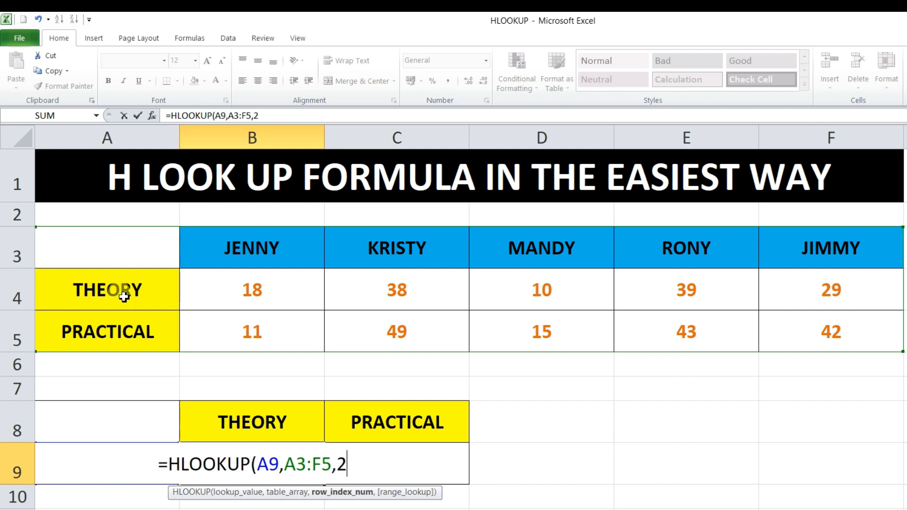
pyautogui.write(',')
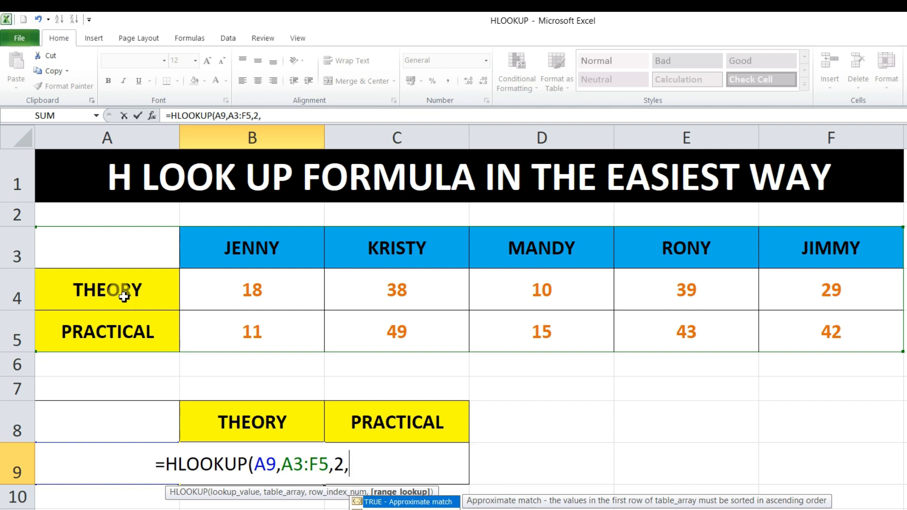
pyautogui.press('Down')
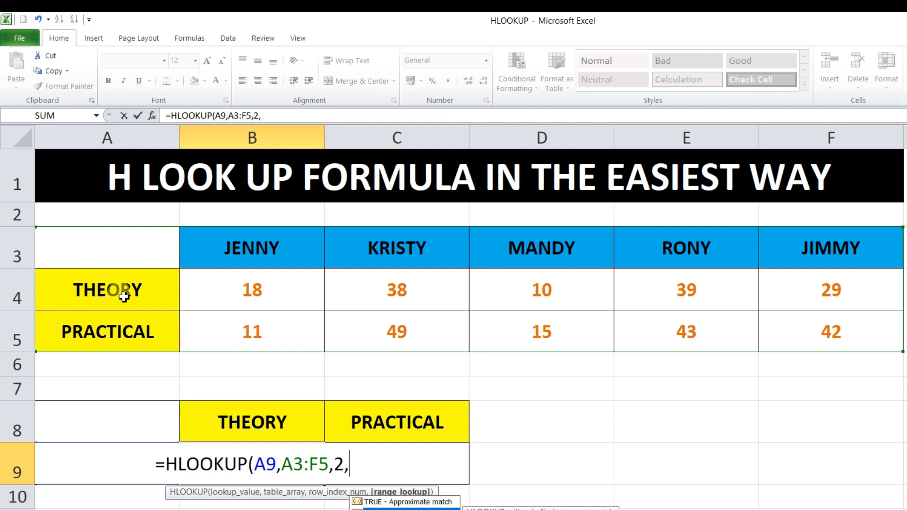
pyautogui.press('Tab')
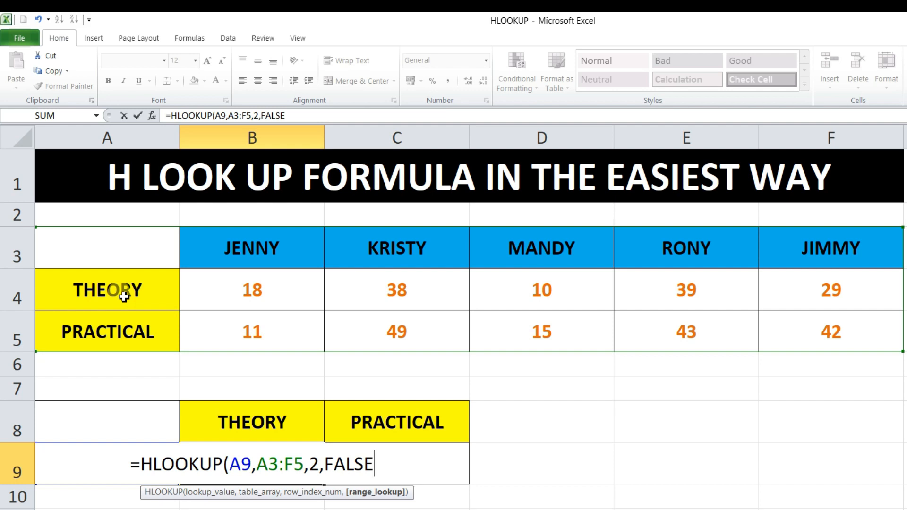
pyautogui.write(')')
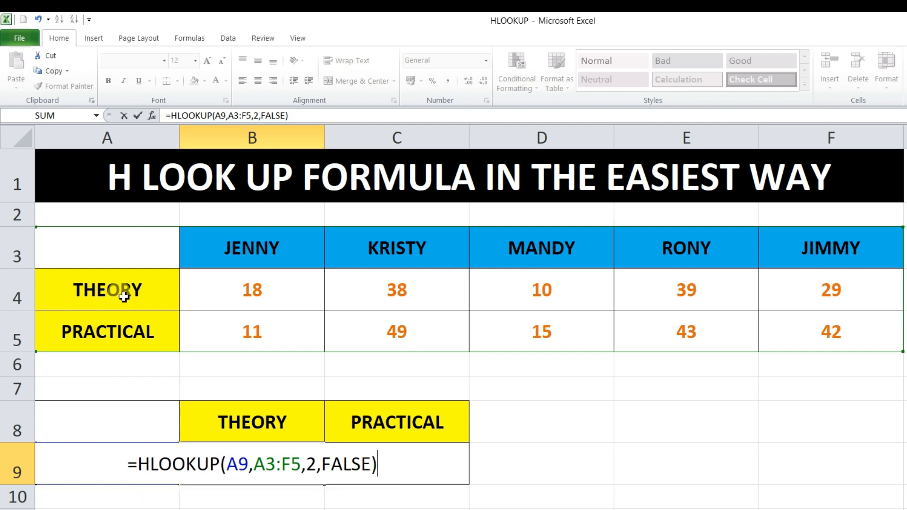
pyautogui.press('Return')
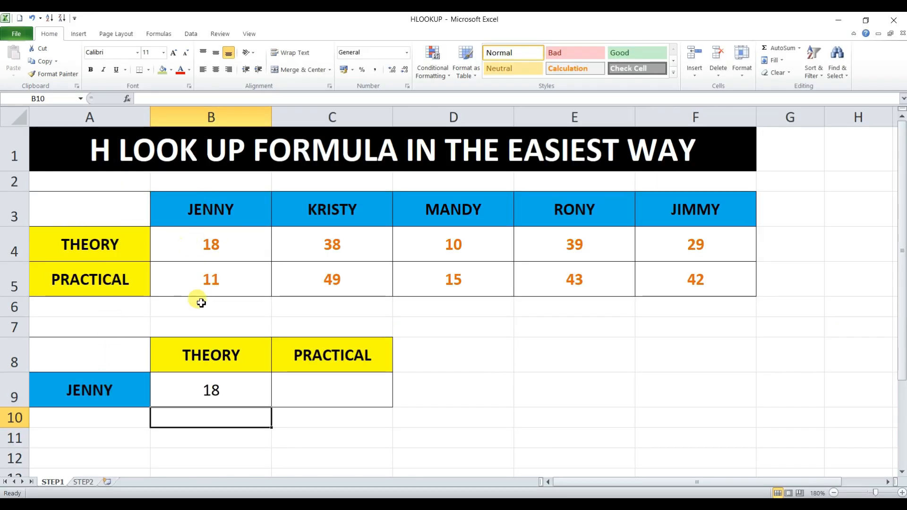
pyautogui.click(247, 392)
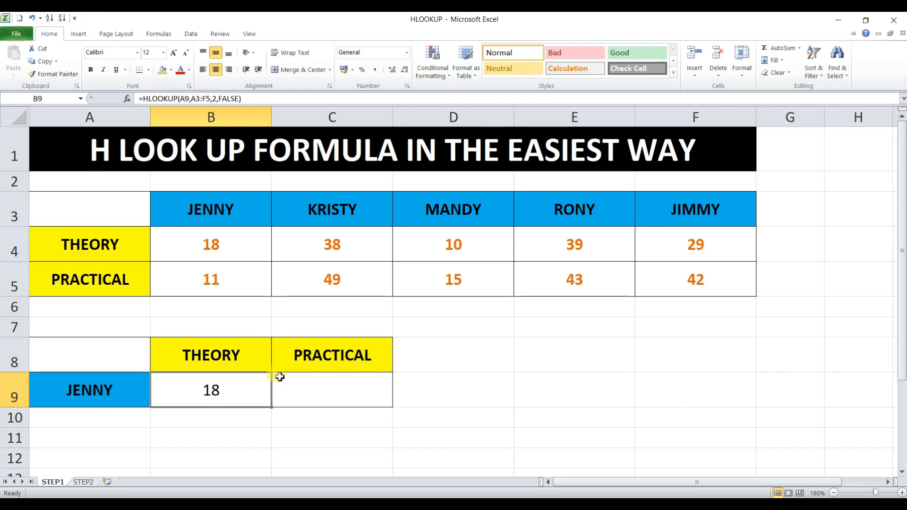
# Step: Enter =HLOOKUP(A9,A3:F5,3,FALSE) in C9 to retrieve the student's PRACTICAL mark with an exact match
pyautogui.click(308, 394)
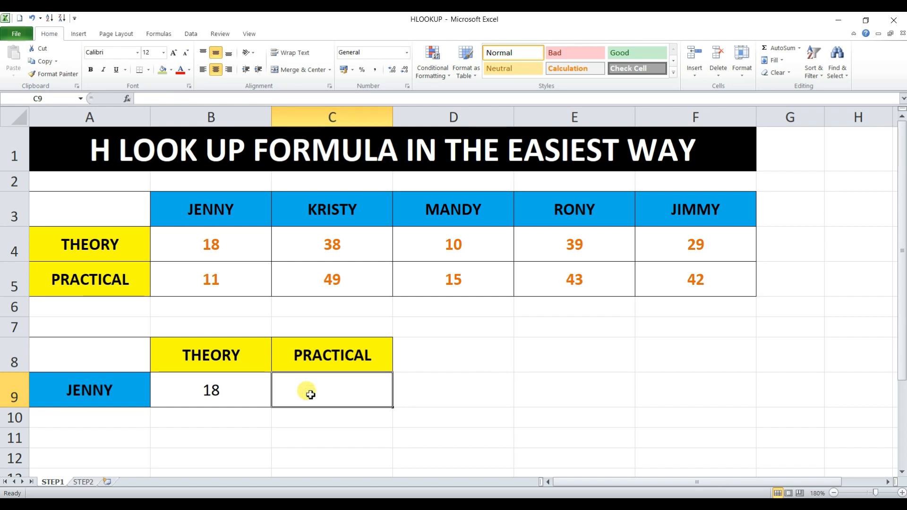
pyautogui.write('=')
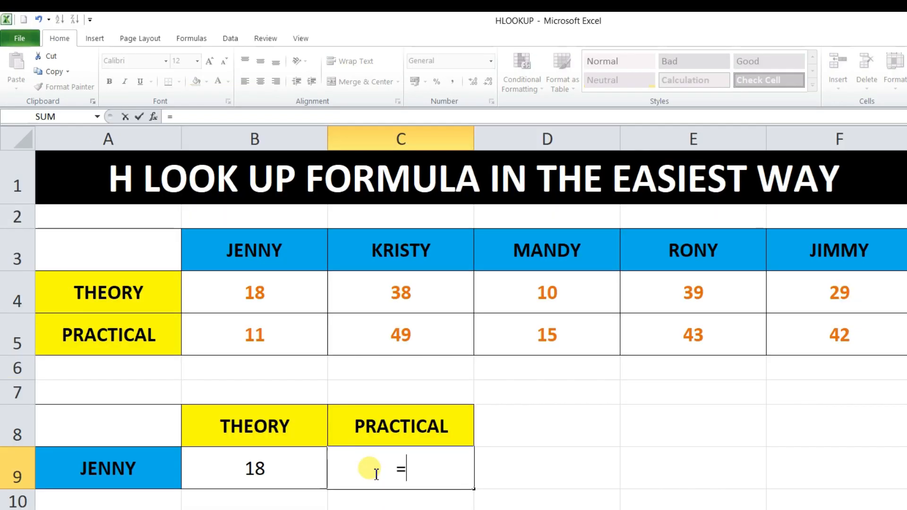
pyautogui.write('hl')
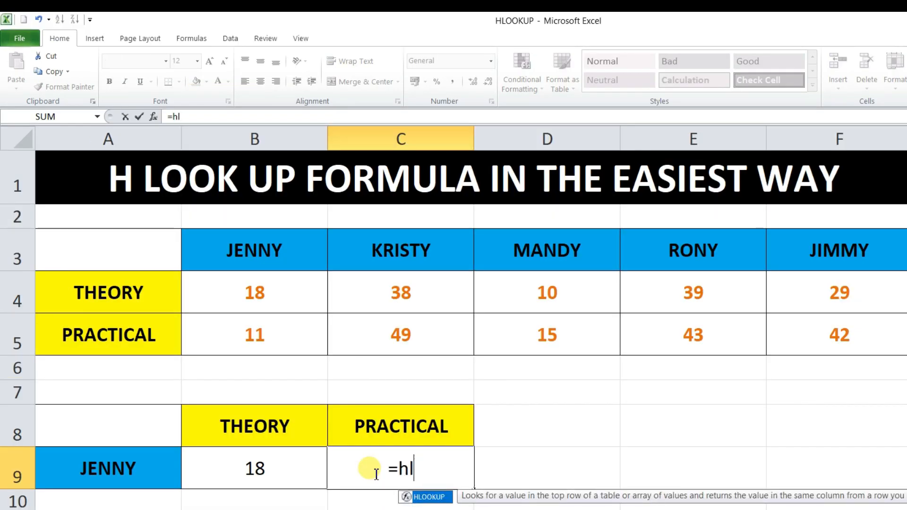
pyautogui.press('Tab')
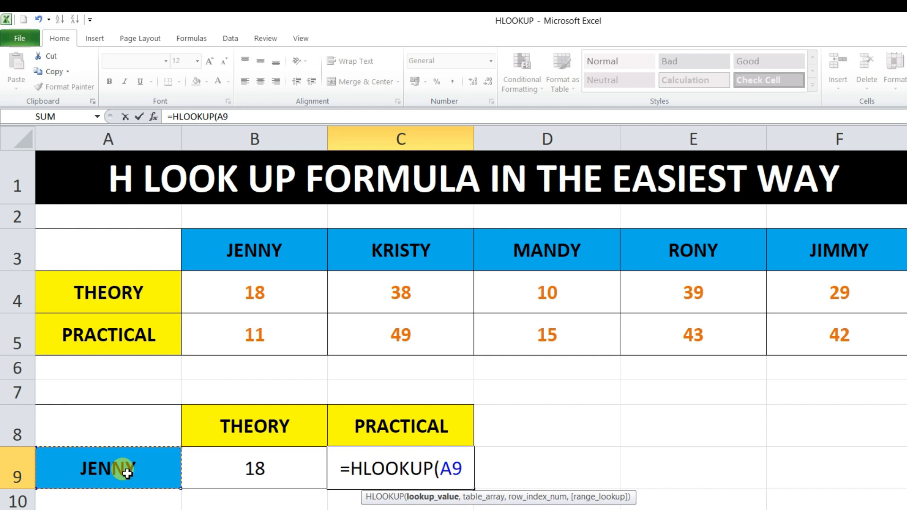
pyautogui.write(',')
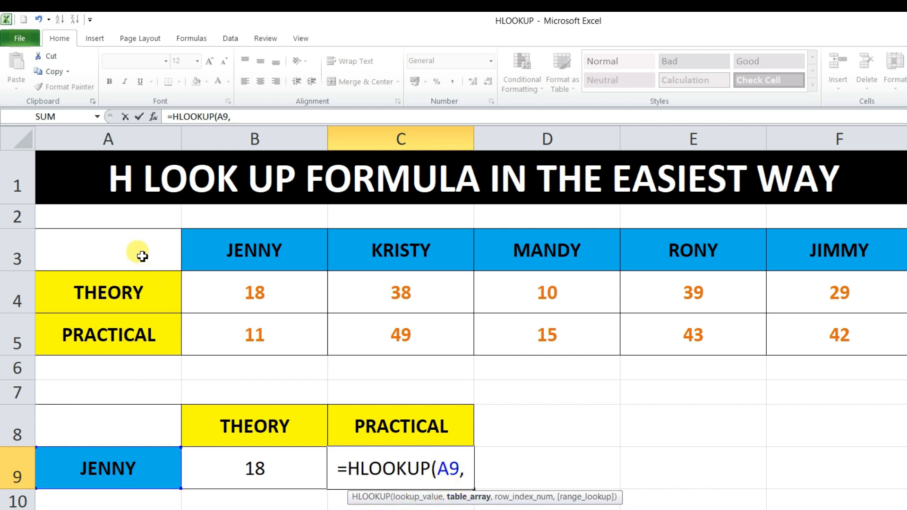
pyautogui.moveTo(137, 253); pyautogui.dragTo(818, 344)
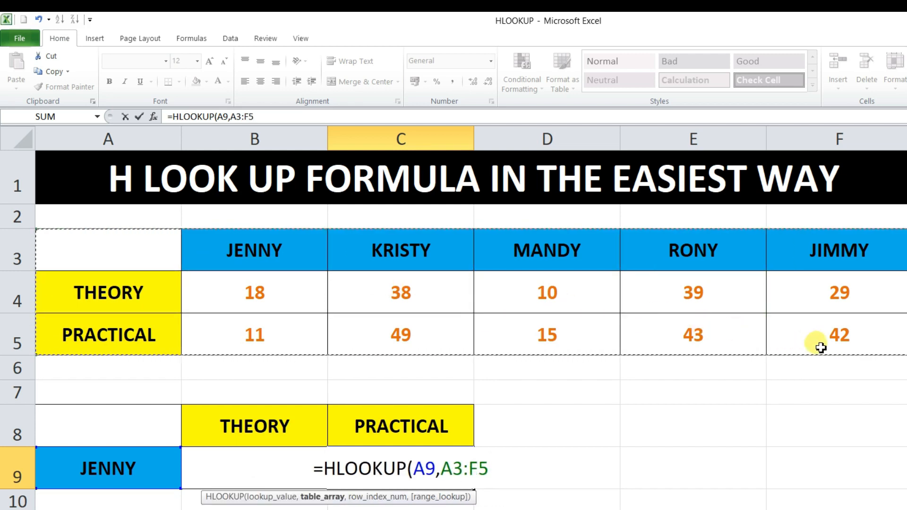
pyautogui.write(',')
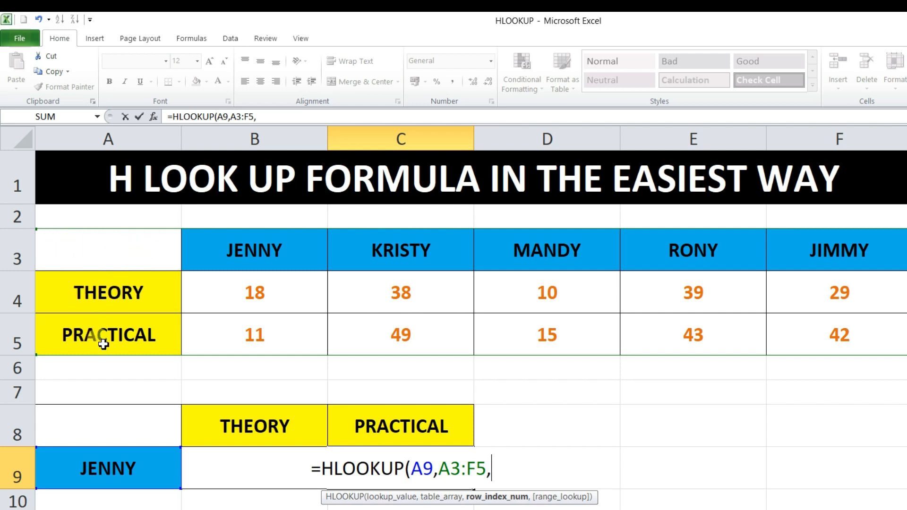
pyautogui.write('3')
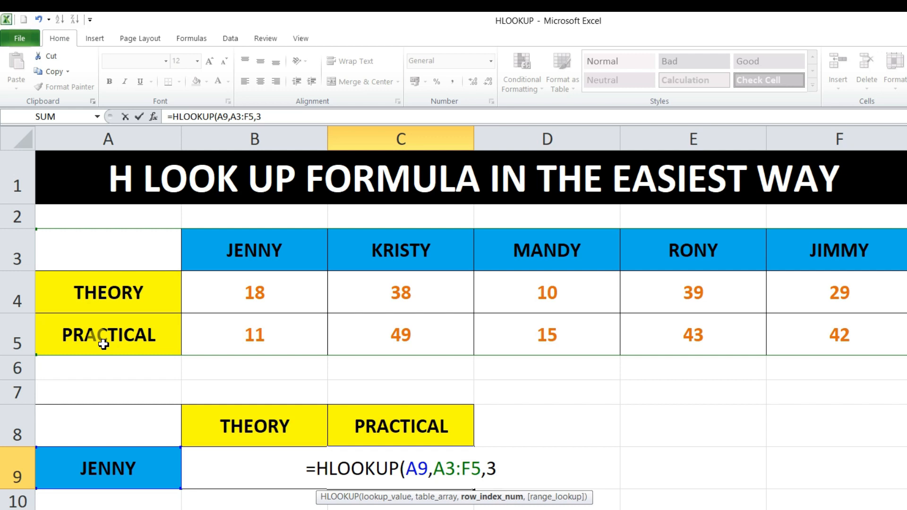
pyautogui.write(',')
pyautogui.press('Down')
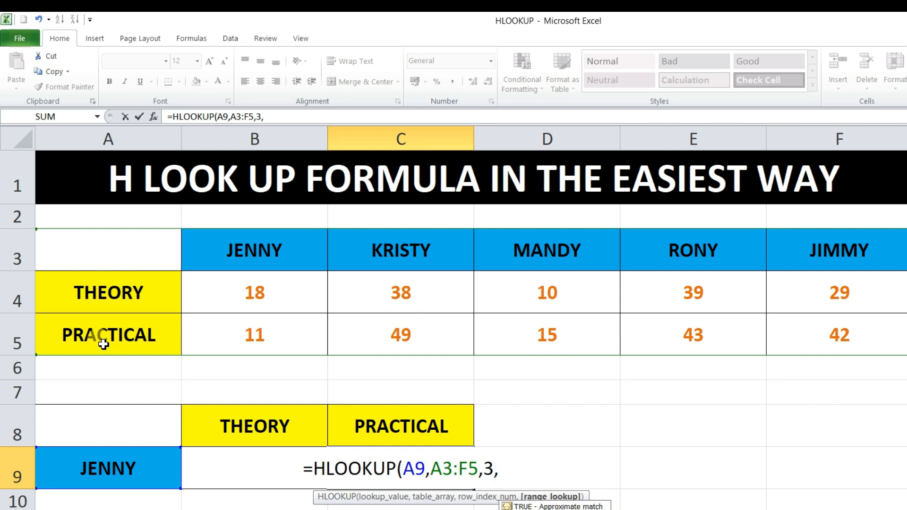
pyautogui.press('Tab')
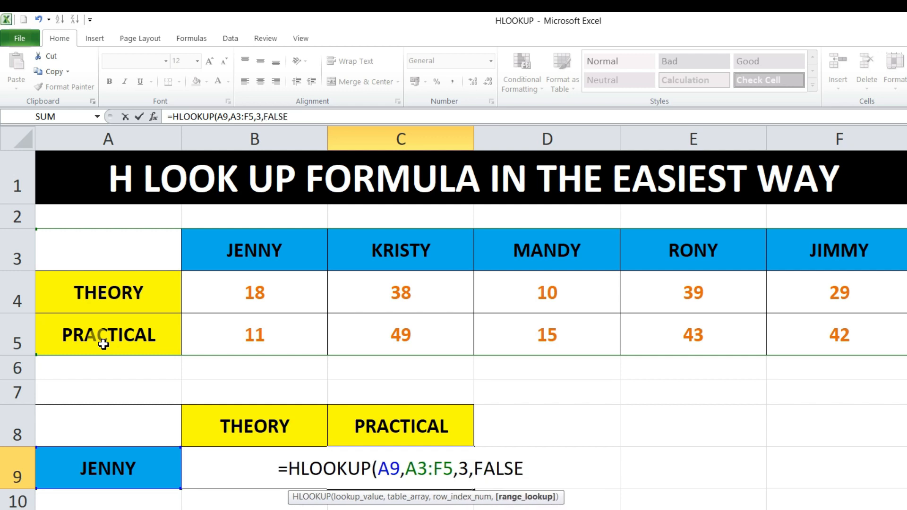
pyautogui.write(')')
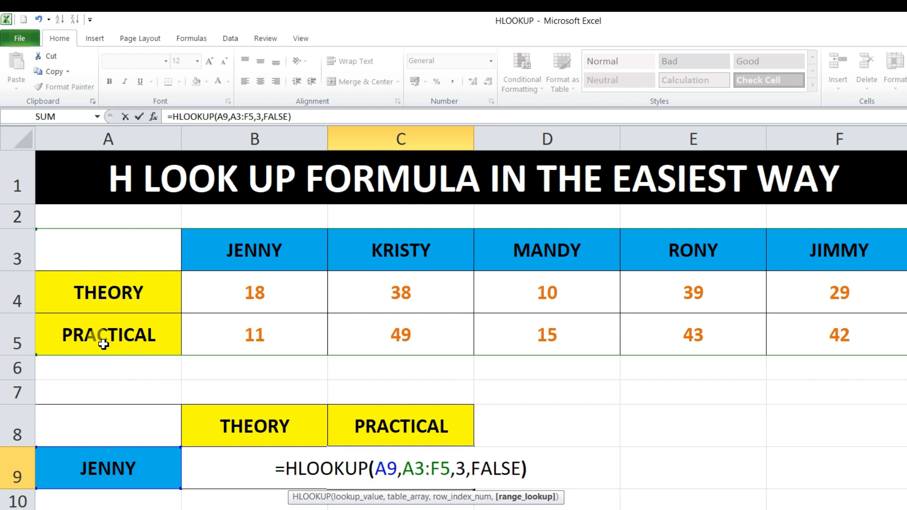
pyautogui.press('Return')
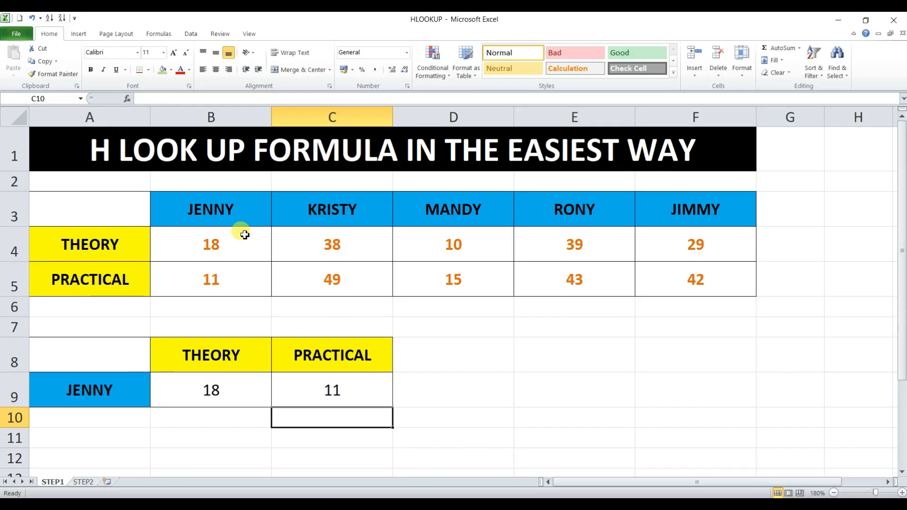
# Step: Check the lookup results in B9 and C9 against the student name in A9
pyautogui.click(238, 389)
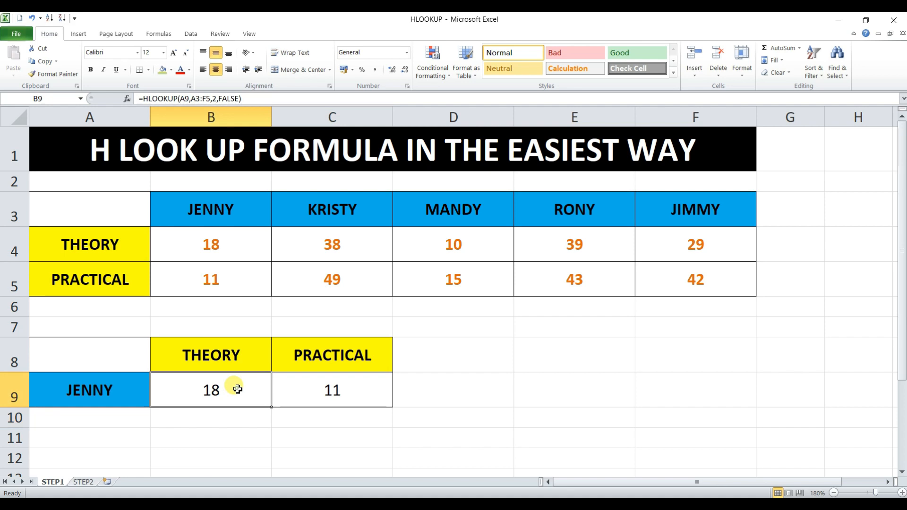
pyautogui.click(324, 387)
pyautogui.click(113, 388)
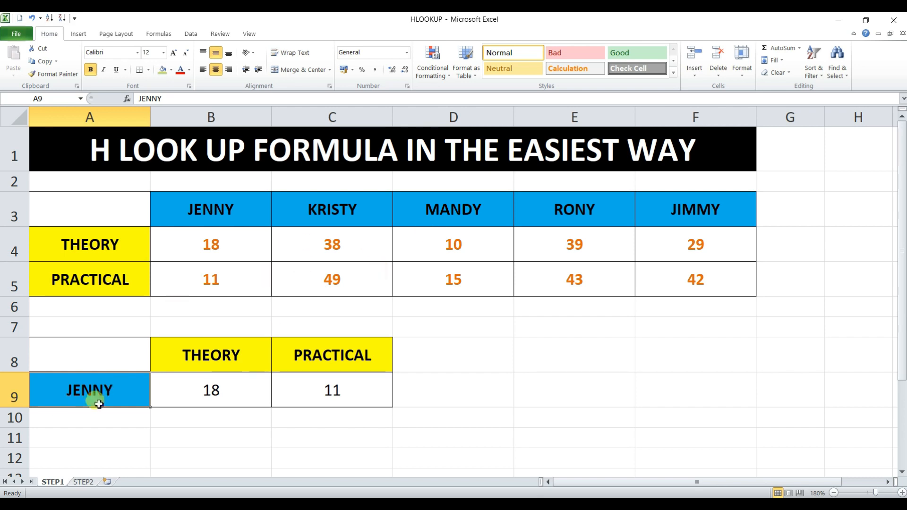
# Step: Copy the student name from D3 into the lookup cell A9 to test the formulas
pyautogui.click(457, 210)
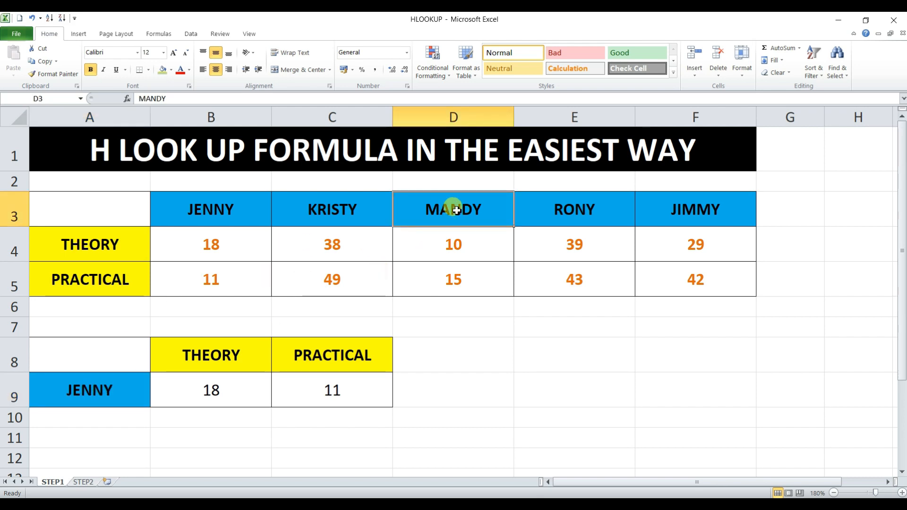
pyautogui.hotkey('ctrl', 'c')
pyautogui.click(126, 393)
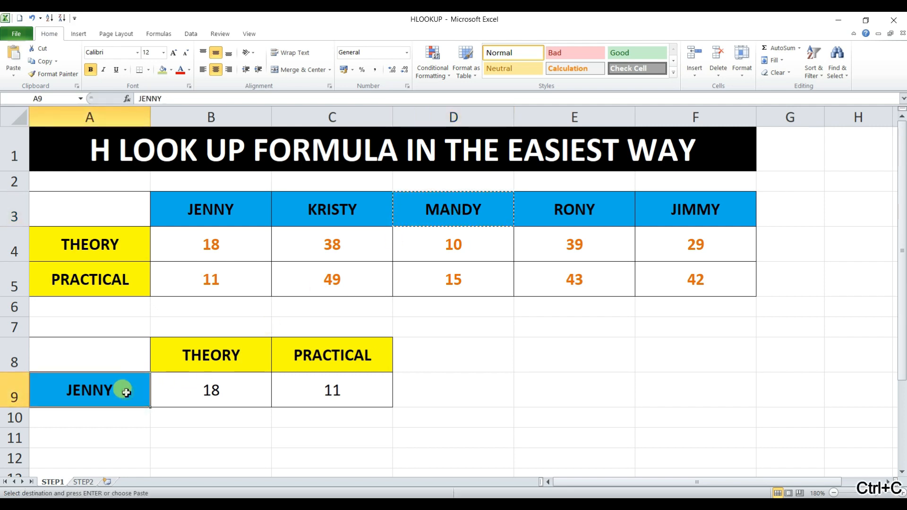
pyautogui.hotkey('ctrl', 'v')
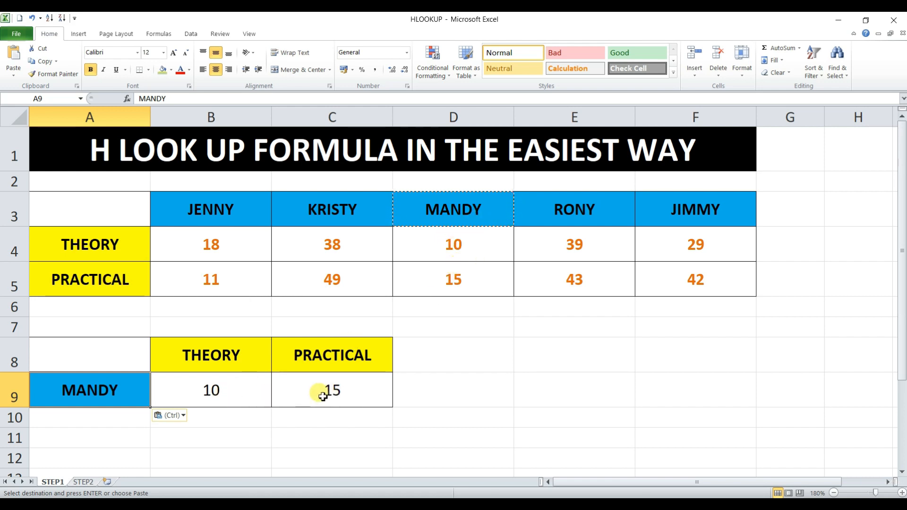
# Step: Replace the lookup name in A9 with a copy of the student name from F3
pyautogui.click(690, 213)
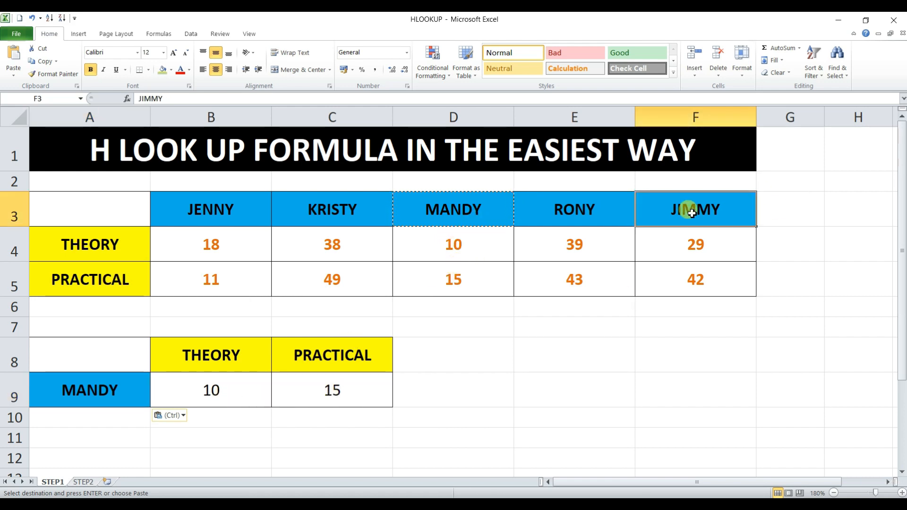
pyautogui.hotkey('ctrl', 'c')
pyautogui.click(96, 394)
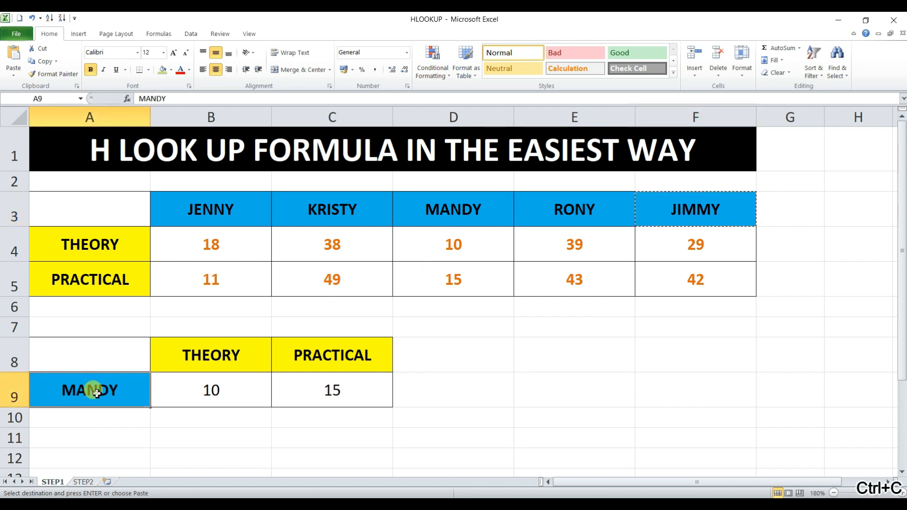
pyautogui.hotkey('ctrl', 'v')
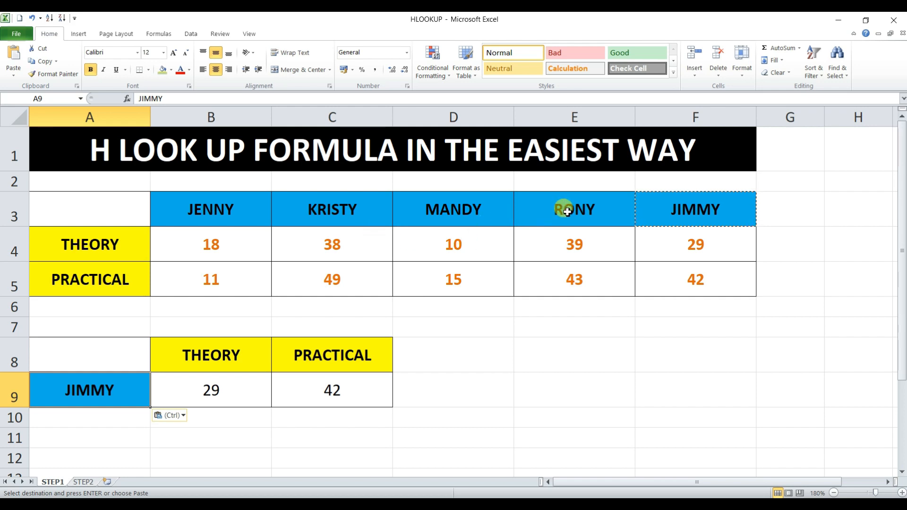
# Step: Copy the student name from C3 into the lookup cell A9 and clear the copy selection
pyautogui.click(349, 213)
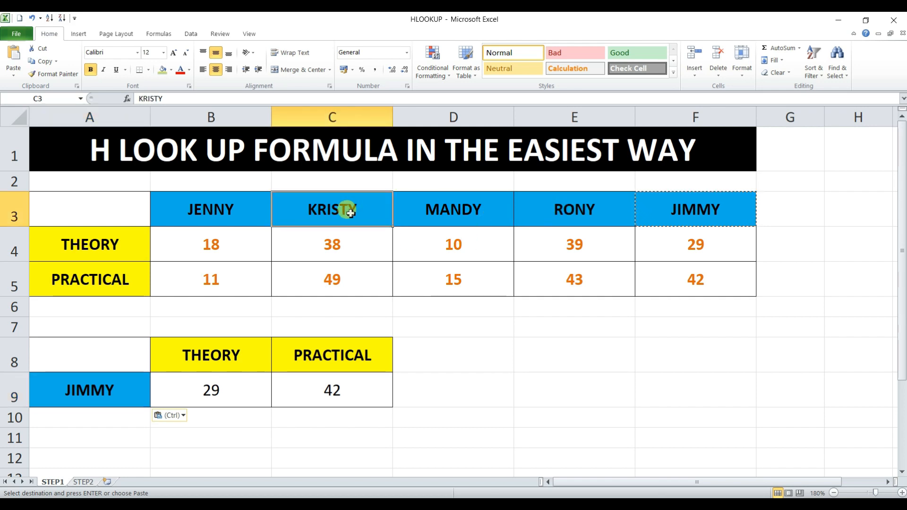
pyautogui.hotkey('ctrl', 'c')
pyautogui.click(90, 397)
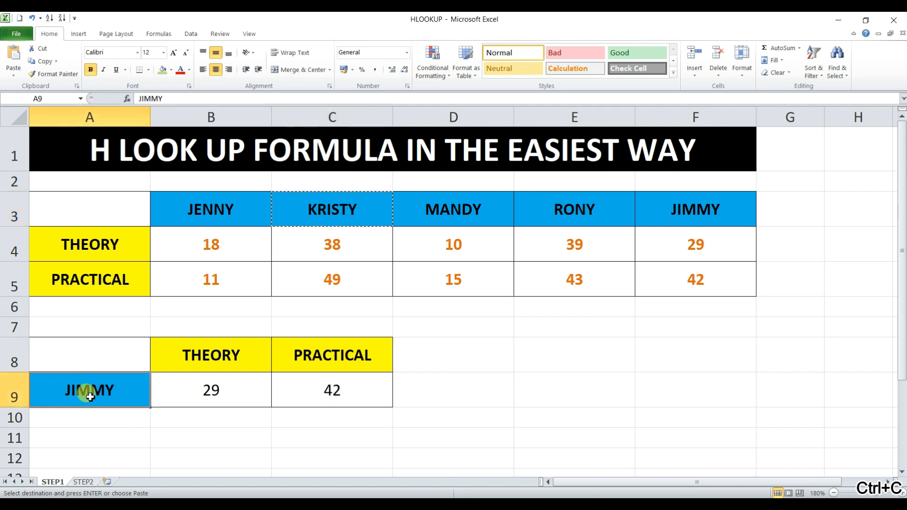
pyautogui.hotkey('ctrl', 'v')
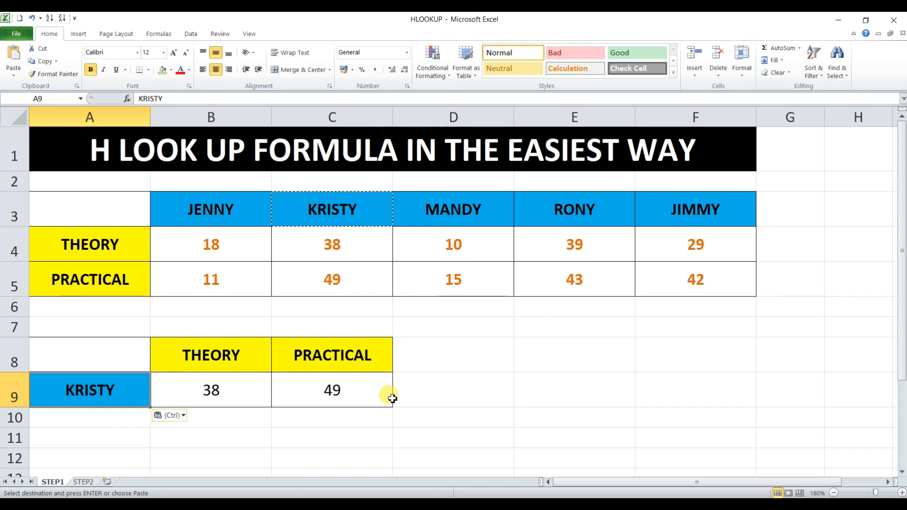
pyautogui.press('Escape')
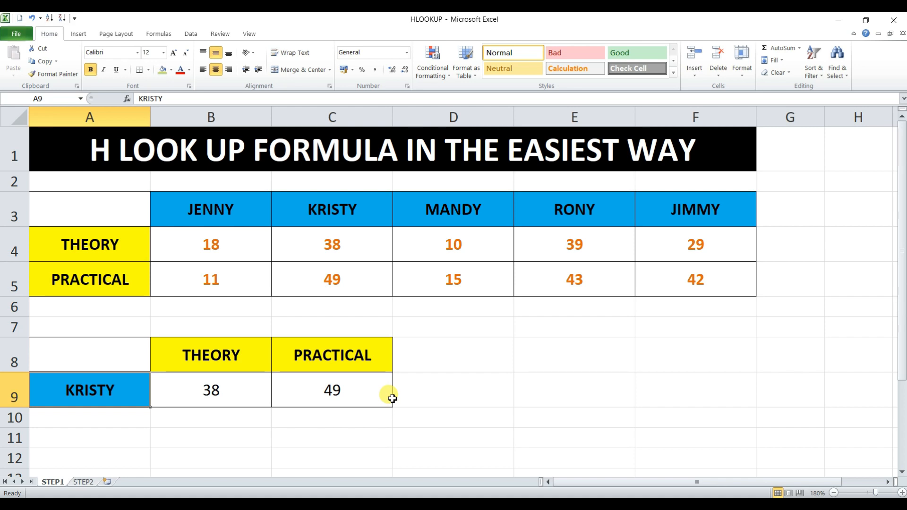
# Step: On the STEP2 sheet, enter =HLOOKUP(A10,A3:F6,2,FALSE) in B10 to retrieve the RECHARGE AMOUNT with an exact match
pyautogui.click(82, 483)
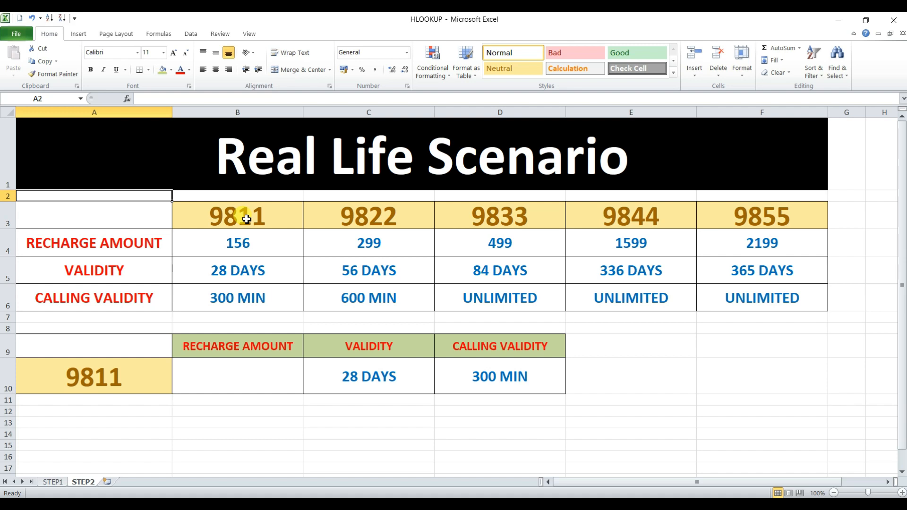
pyautogui.click(84, 379)
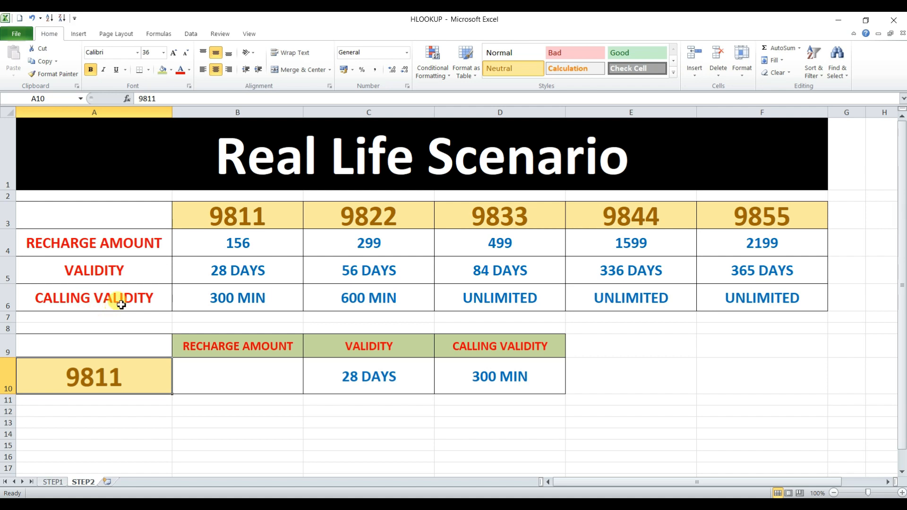
pyautogui.click(228, 379)
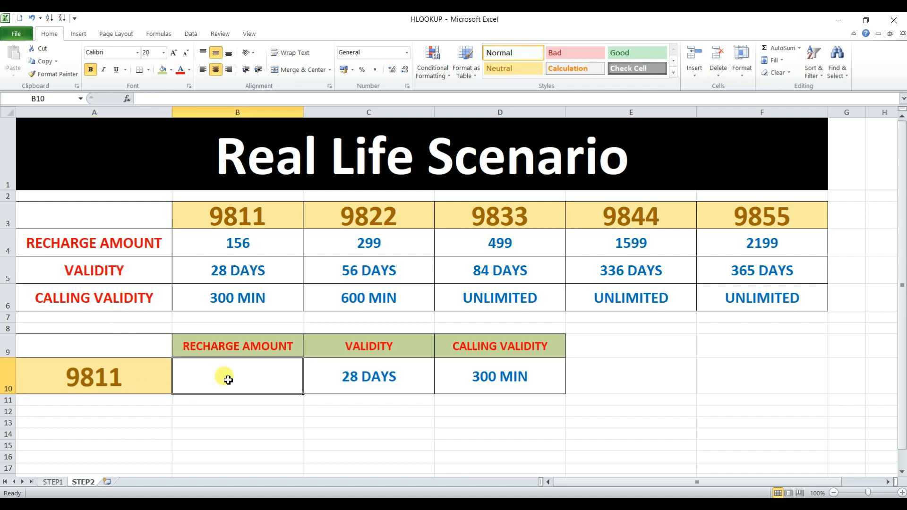
pyautogui.write('=hl')
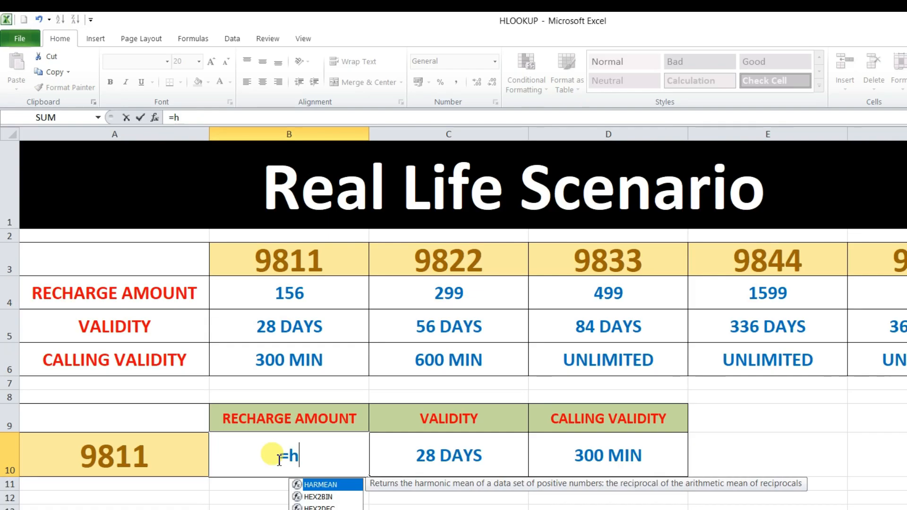
pyautogui.press('Tab')
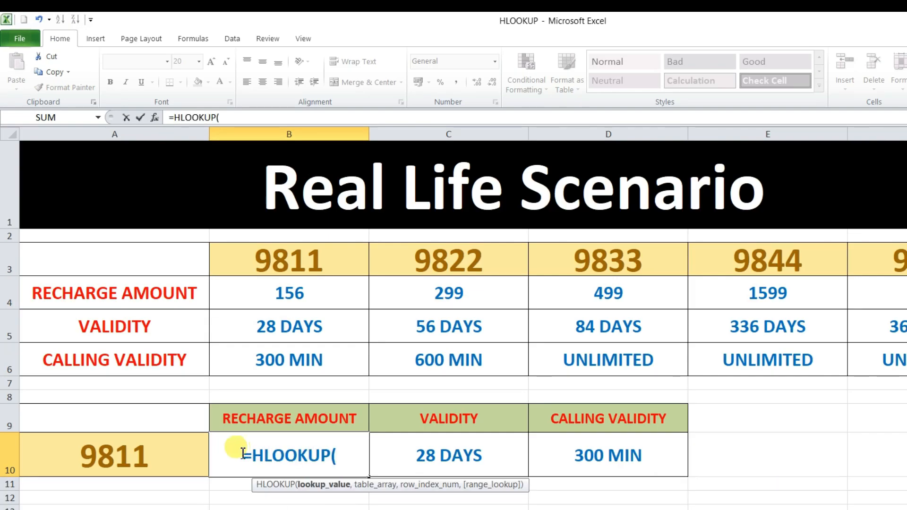
pyautogui.click(132, 459)
pyautogui.write(',')
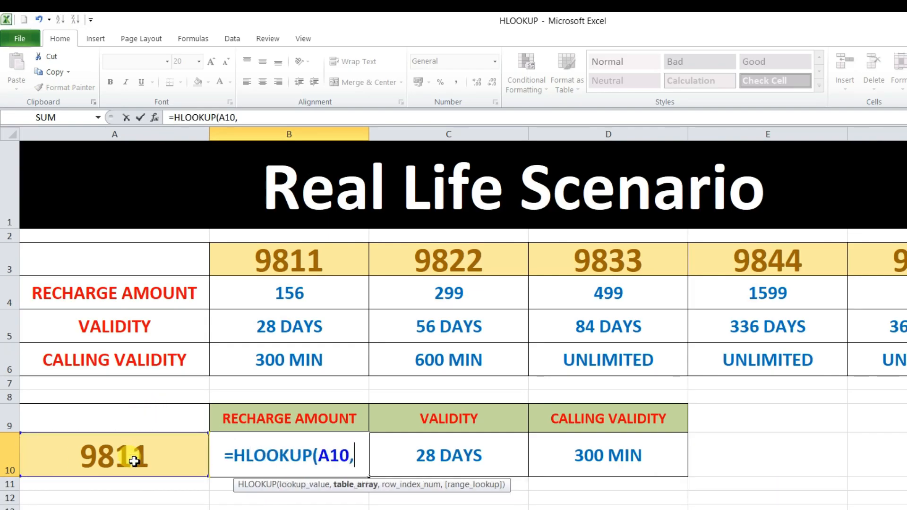
pyautogui.moveTo(125, 246); pyautogui.dragTo(887, 355)
pyautogui.write(',')
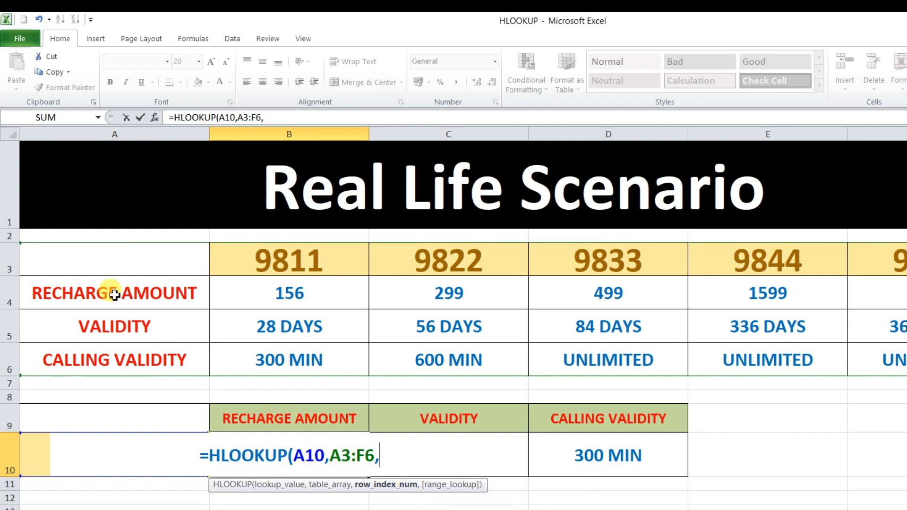
pyautogui.write('2')
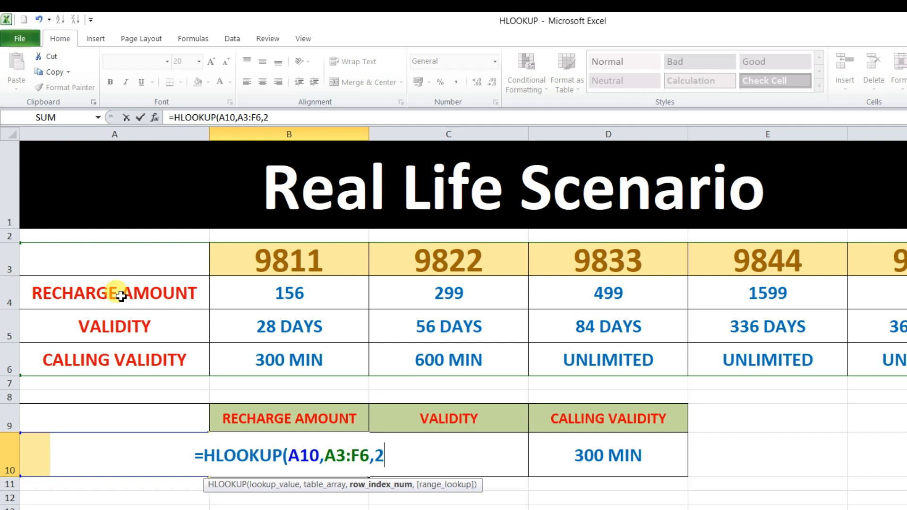
pyautogui.write(',')
pyautogui.press('Down')
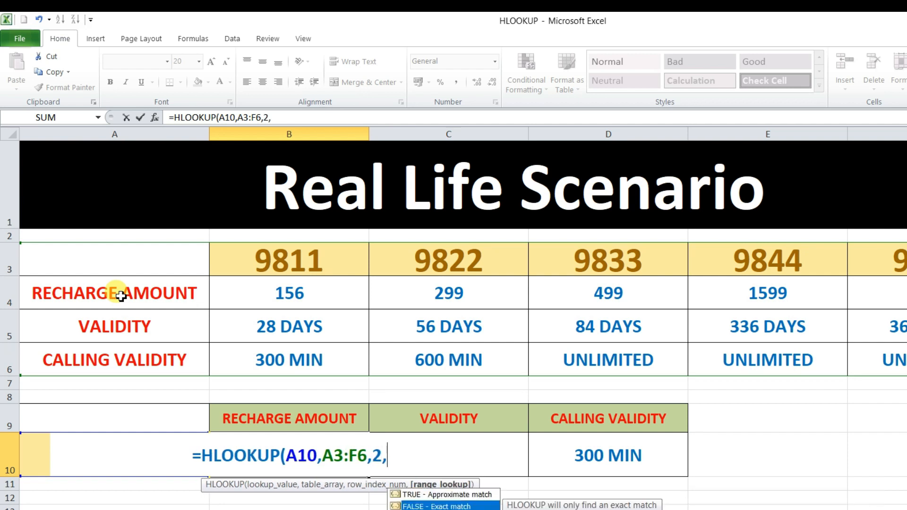
pyautogui.press('Tab')
pyautogui.write(')')
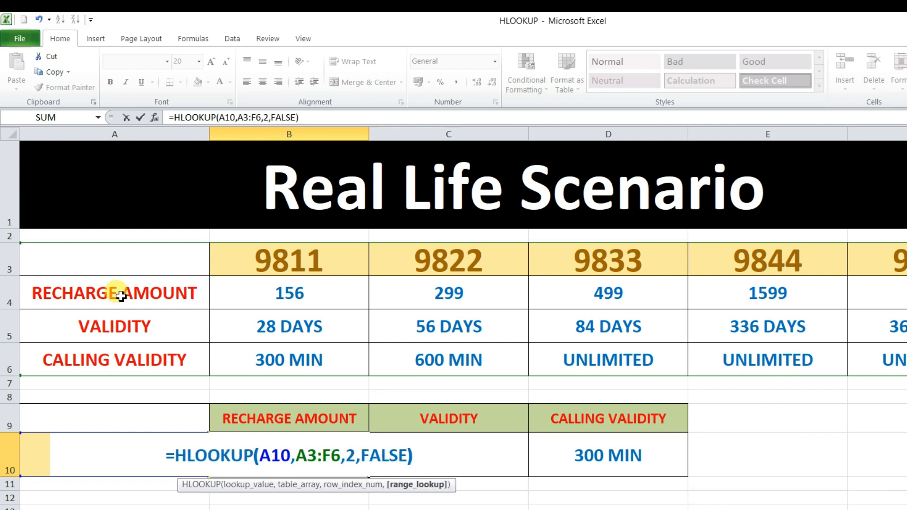
pyautogui.press('Return')
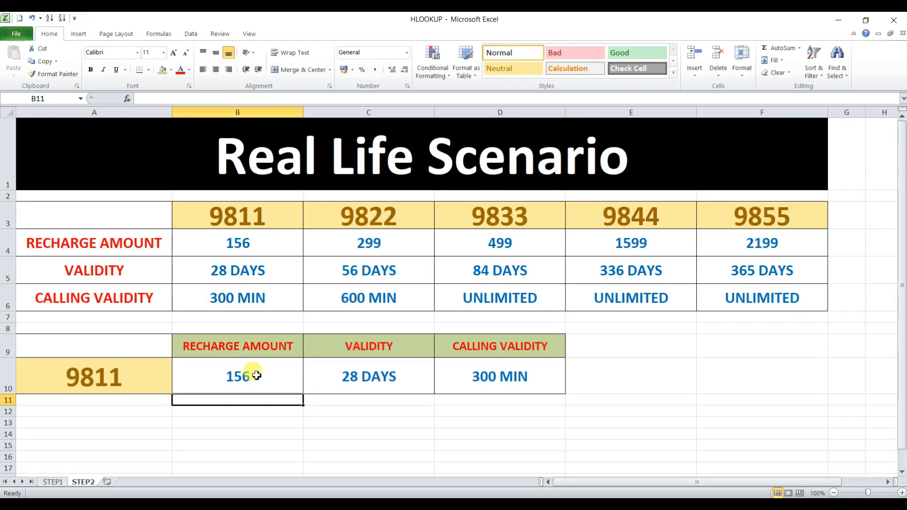
pyautogui.click(645, 380)
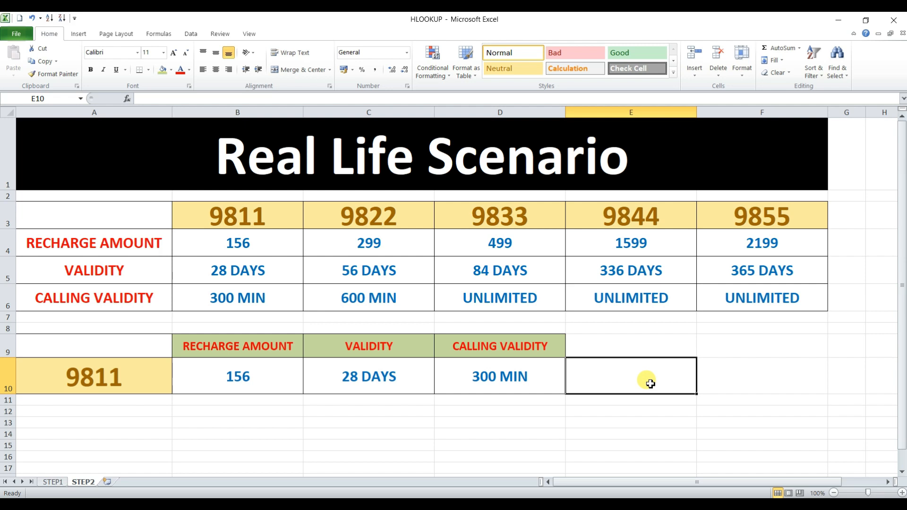
# Step: Enter the number from header E3 in lookup cell A10 and compare the results with the source values in E4:E6
pyautogui.click(100, 382)
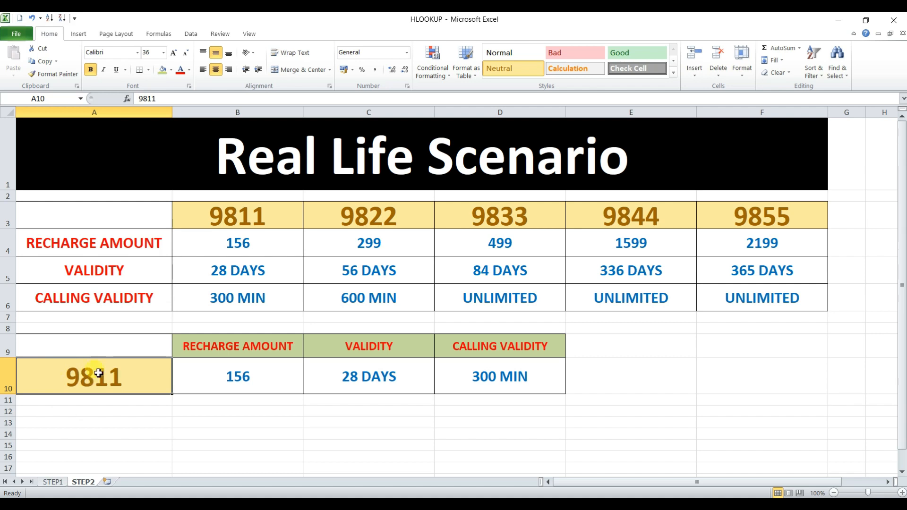
pyautogui.write('9844')
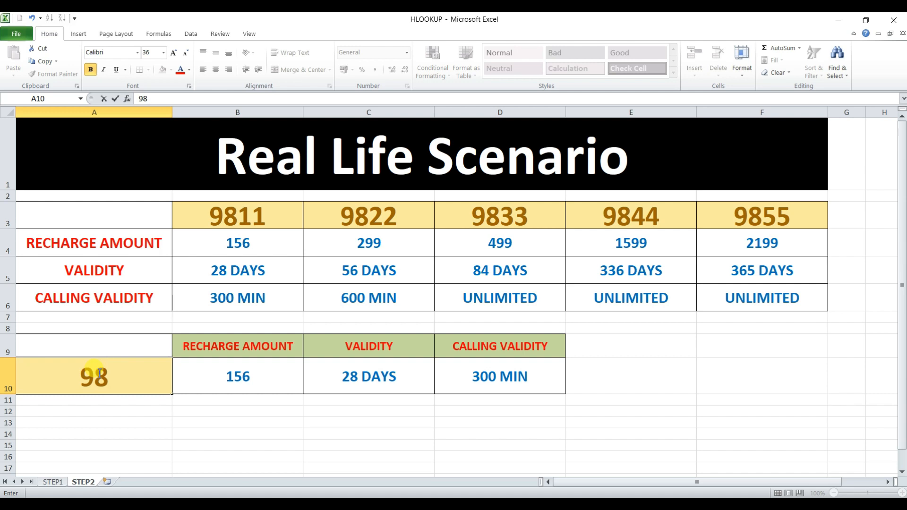
pyautogui.press('Return')
pyautogui.press('Down')
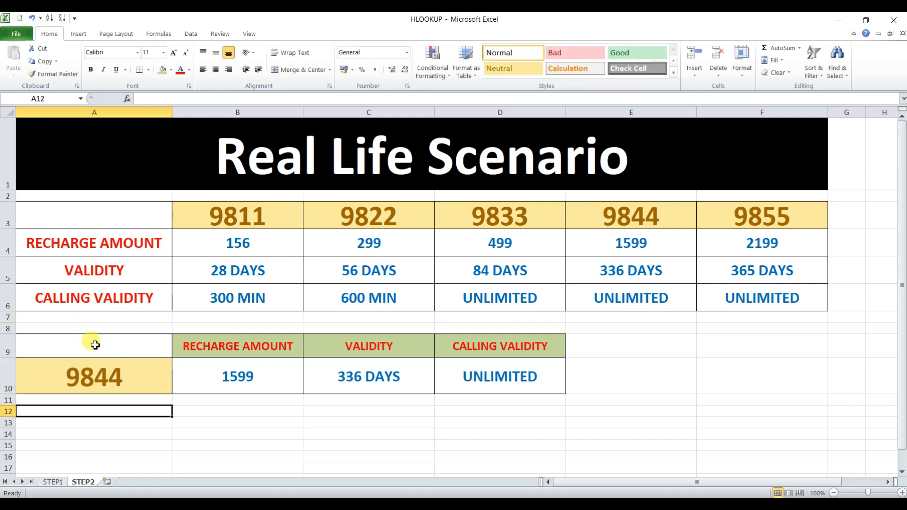
pyautogui.click(101, 375)
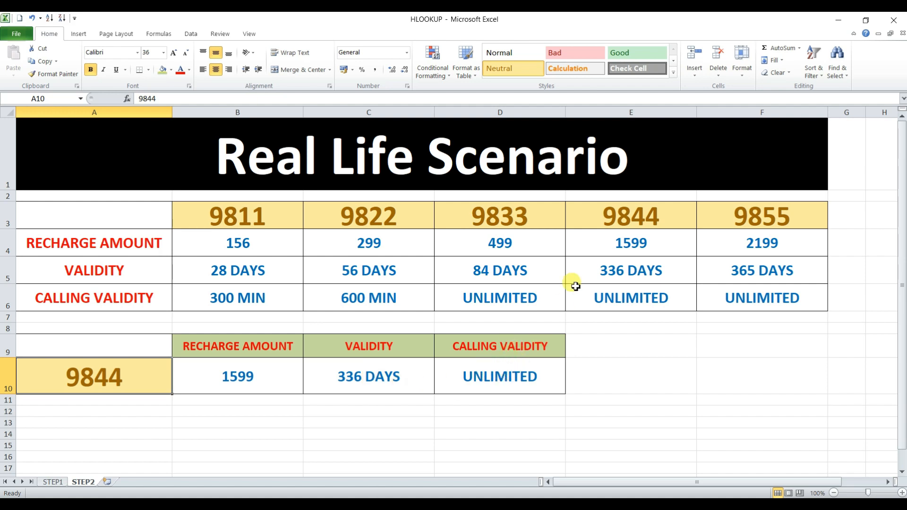
pyautogui.moveTo(617, 232); pyautogui.dragTo(625, 294)
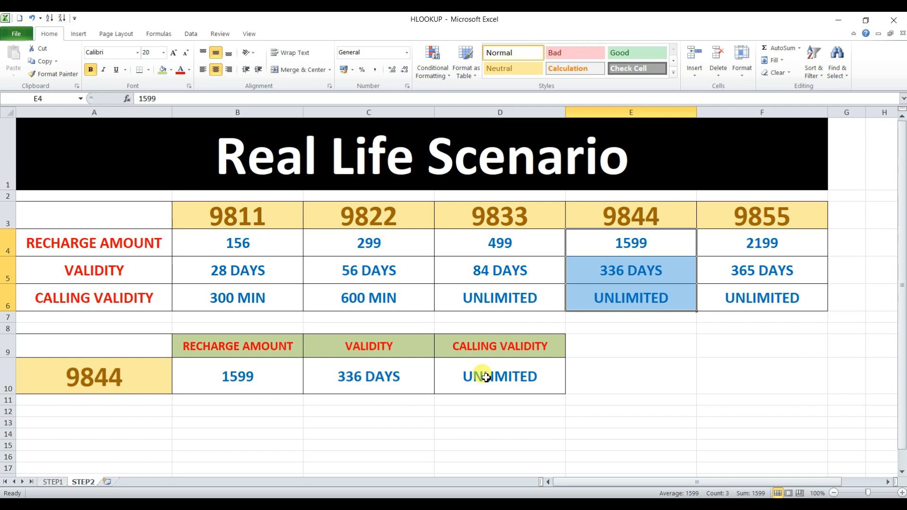
# Step: Enter the number from header C3 in lookup cell A10 and check the results against C4:C6
pyautogui.click(117, 377)
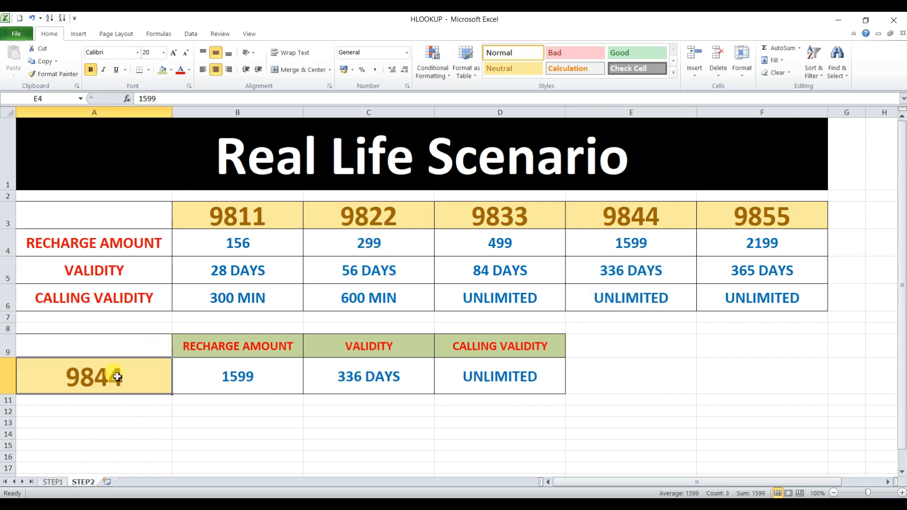
pyautogui.write('9822')
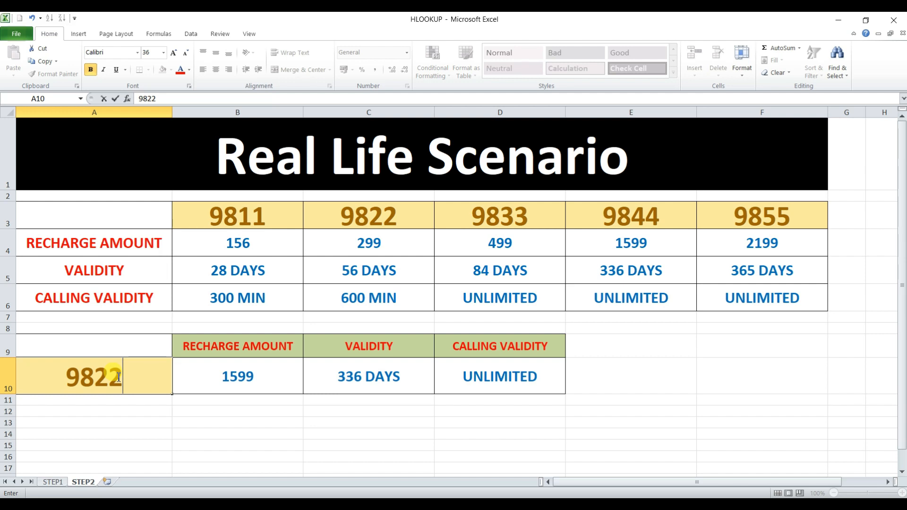
pyautogui.press('Return')
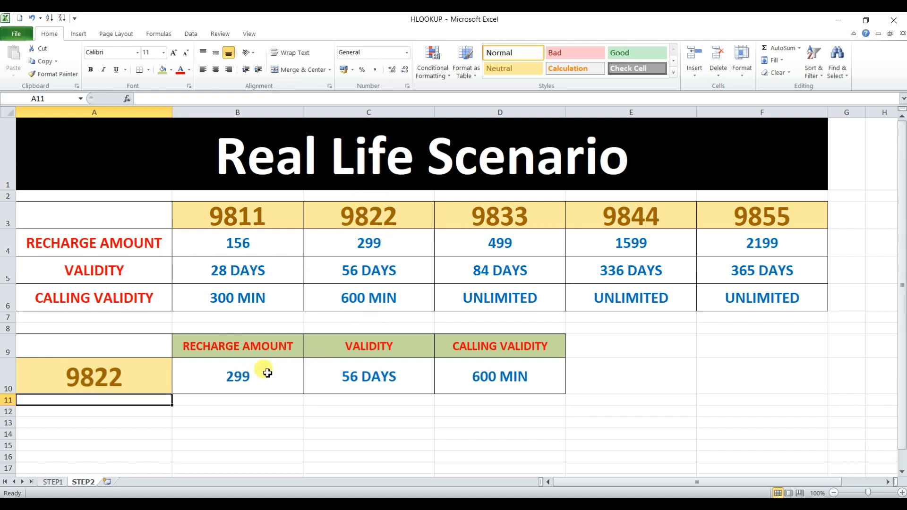
pyautogui.moveTo(371, 241); pyautogui.dragTo(379, 302)
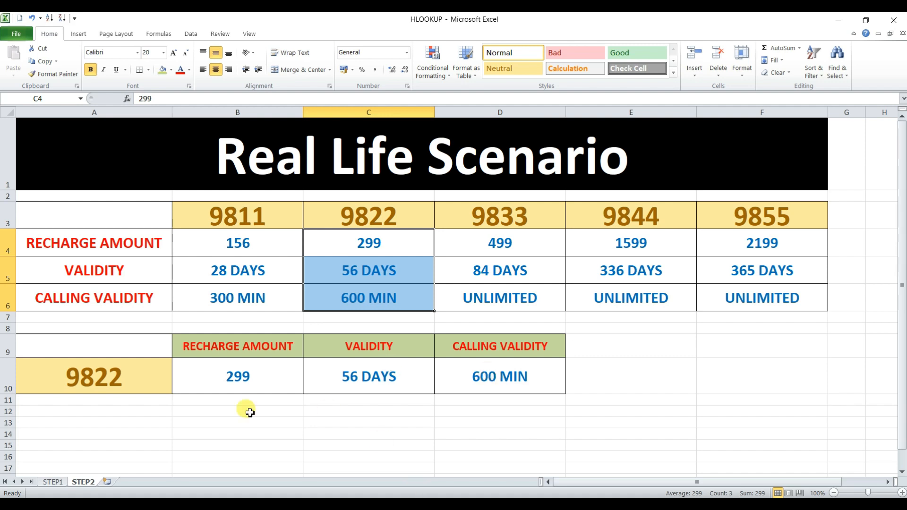
# Step: Review the HLOOKUP results in row 9 of the STEP1 sheet and return to the STEP2 sheet
pyautogui.click(47, 482)
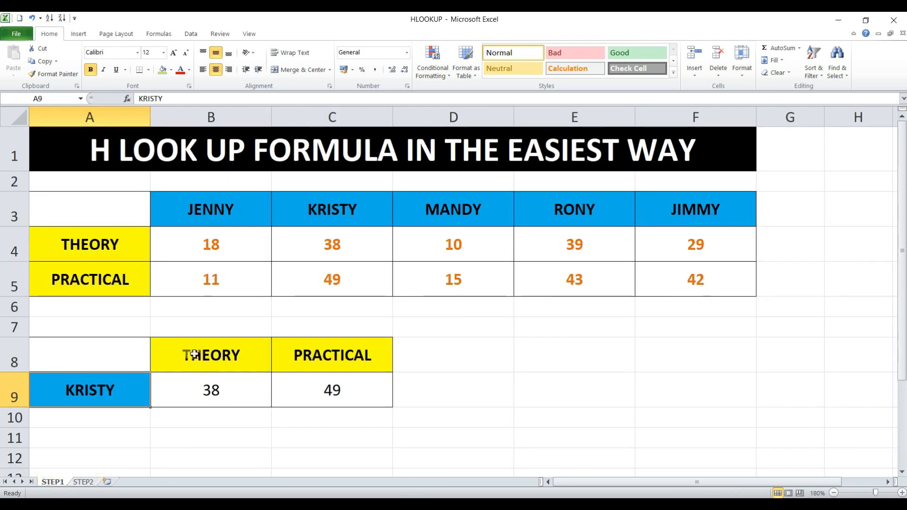
pyautogui.click(230, 388)
pyautogui.moveTo(230, 388); pyautogui.dragTo(333, 387)
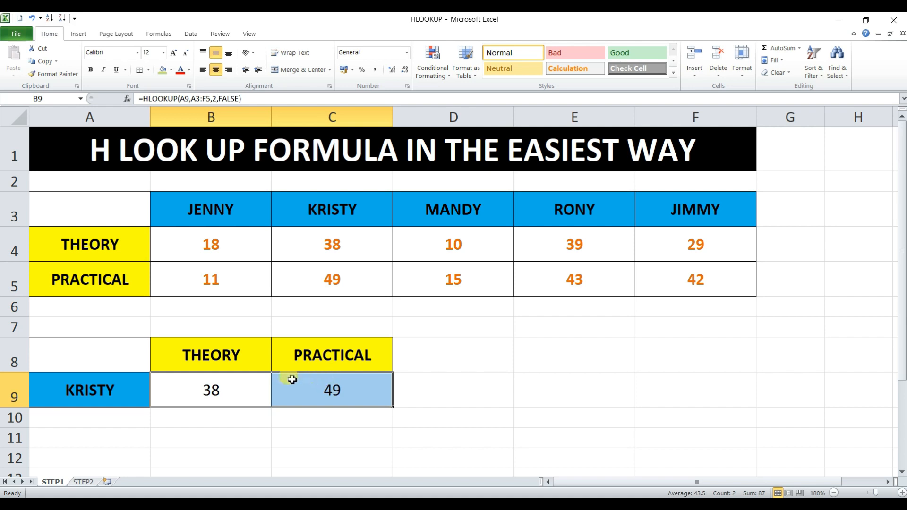
pyautogui.moveTo(249, 391); pyautogui.dragTo(721, 395)
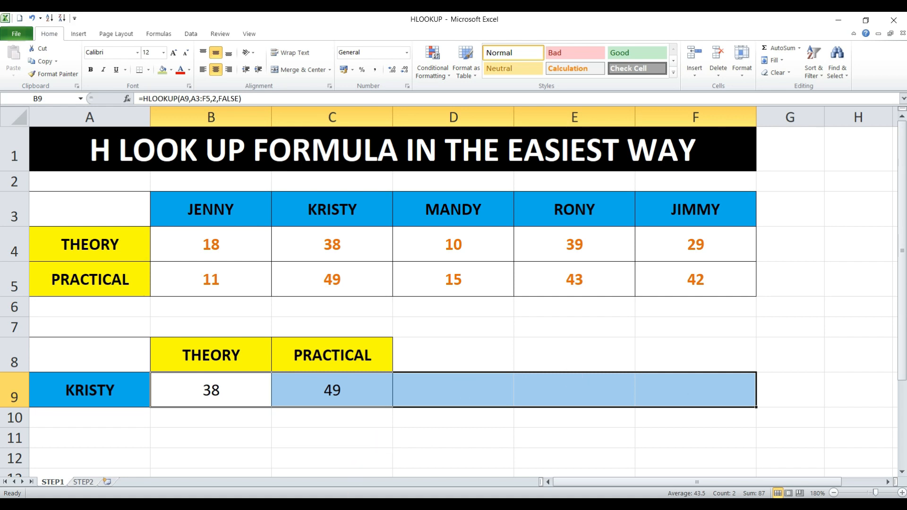
pyautogui.click(81, 483)
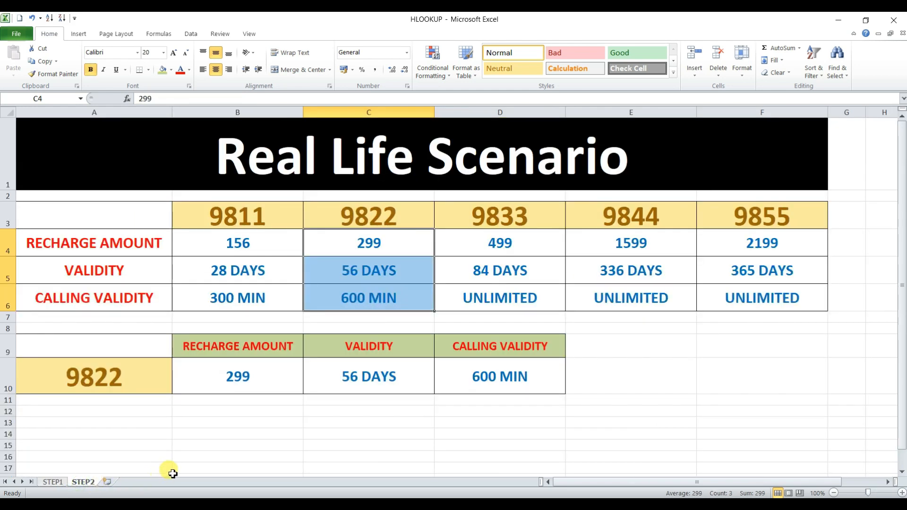